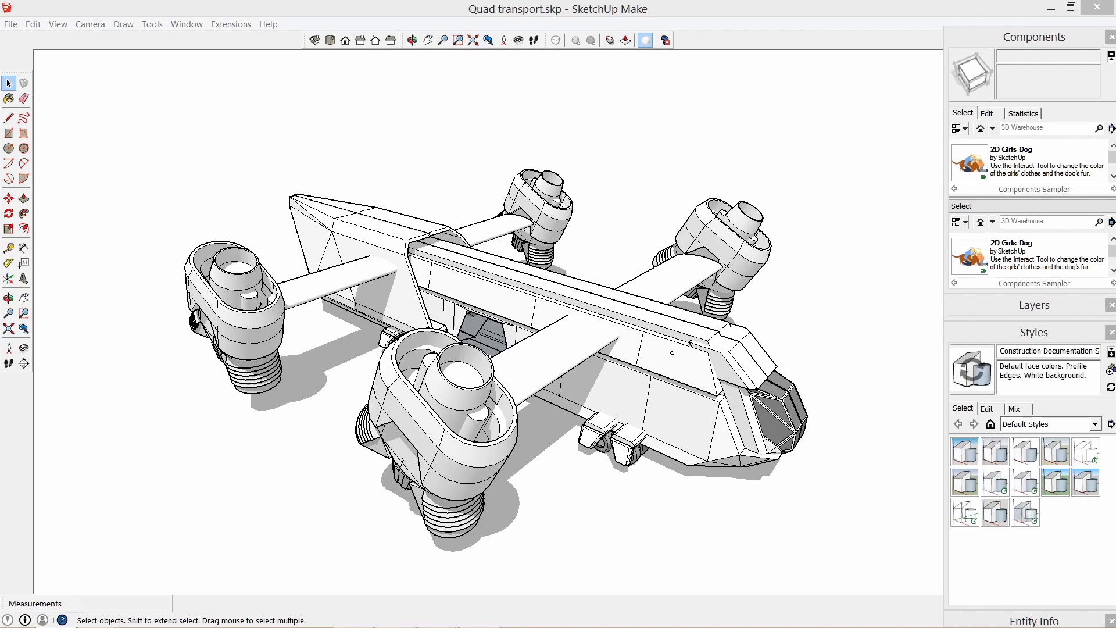
# Examine the quad transport's hull, landing gear and engine pods from low angles and close up.
pyautogui.moveTo(410, 354); pyautogui.dragTo(715, 341, button='middle')
pyautogui.moveTo(494, 360); pyautogui.dragTo(520, 381, button='middle')
pyautogui.keyDown('shift'); pyautogui.moveTo(519, 381); pyautogui.dragTo(578, 351, button='middle'); pyautogui.keyUp('shift')
pyautogui.press('space')
pyautogui.scroll(3, 578, 351)
pyautogui.moveTo(673, 359); pyautogui.dragTo(465, 372, button='middle')
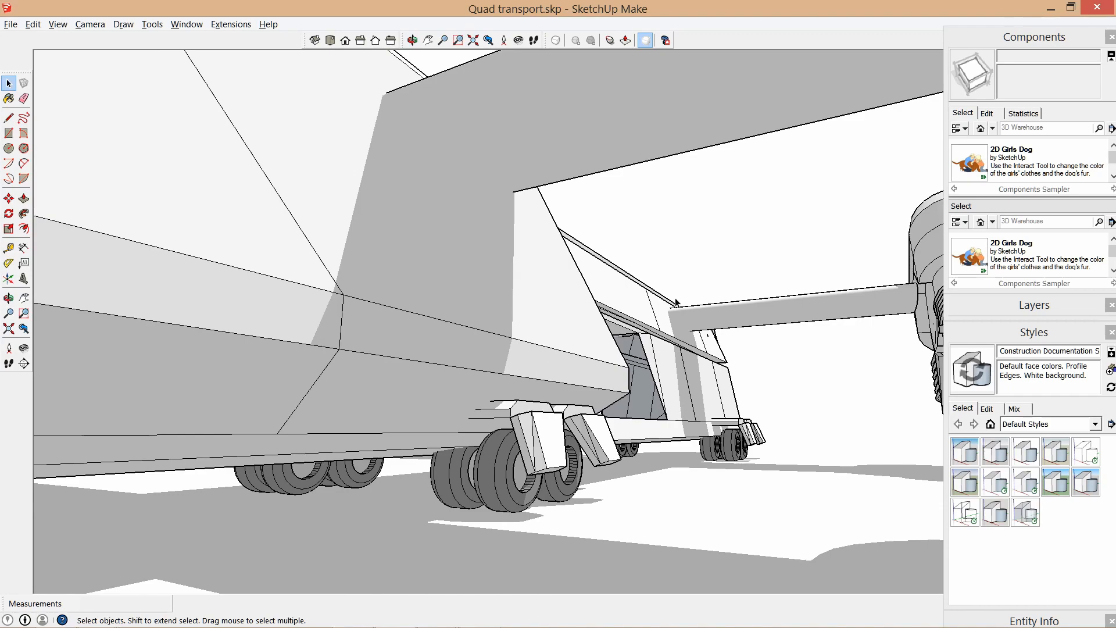
pyautogui.moveTo(595, 325); pyautogui.dragTo(604, 374, button='middle')
pyautogui.scroll(-3, 528, 354)
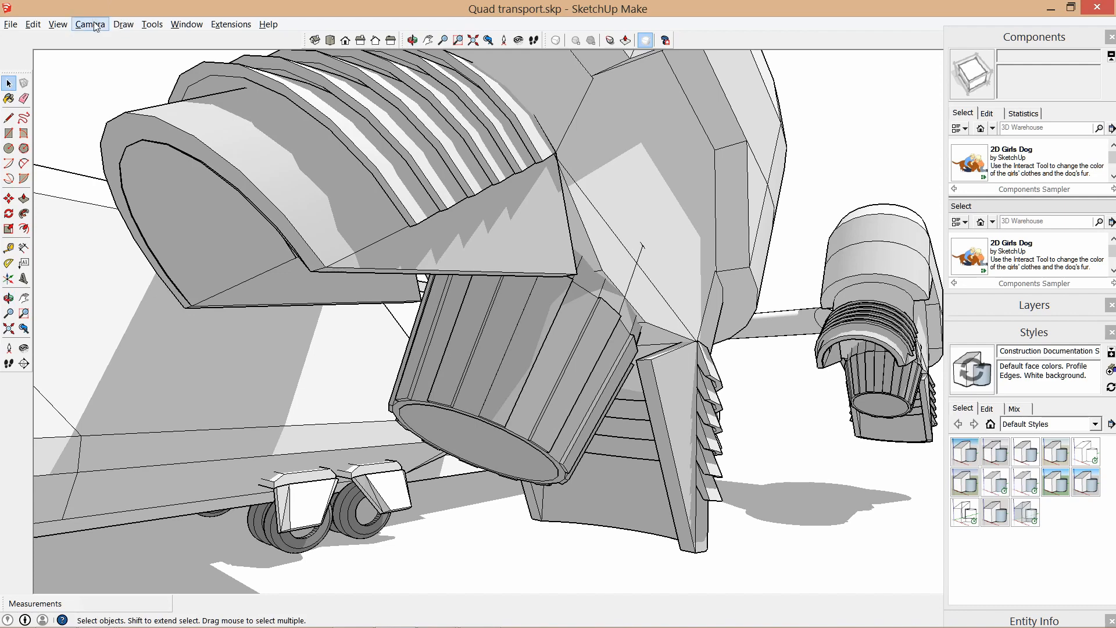
# Narrow the camera's field of view to about 22.7 degrees, comparing the perspective around the engine pod.
pyautogui.click(57, 25)
pyautogui.moveTo(99, 26)
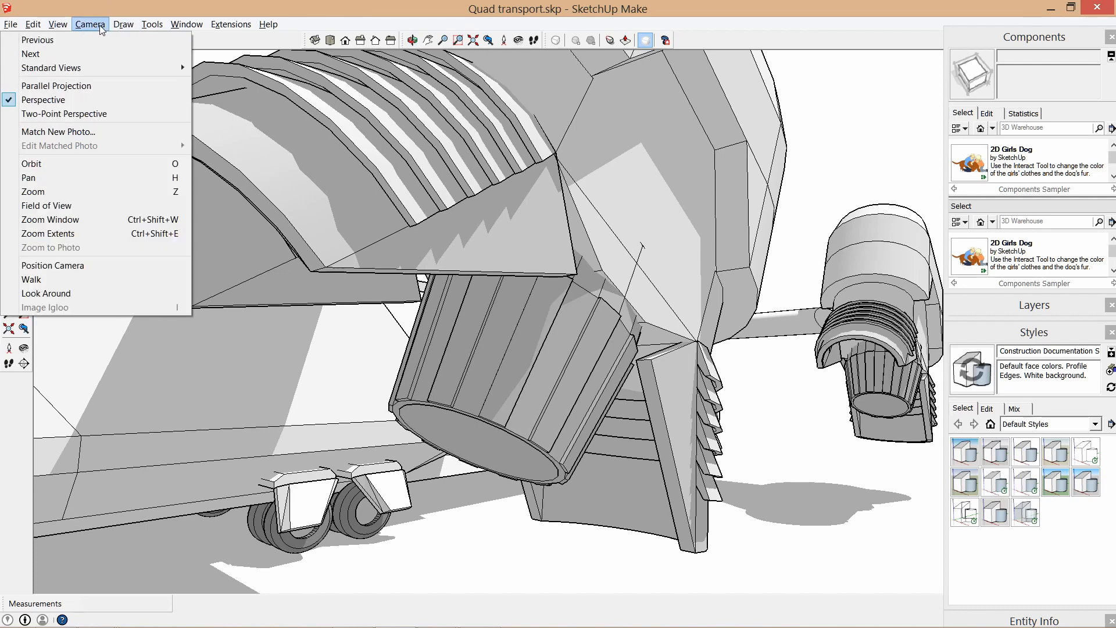
pyautogui.click(52, 206)
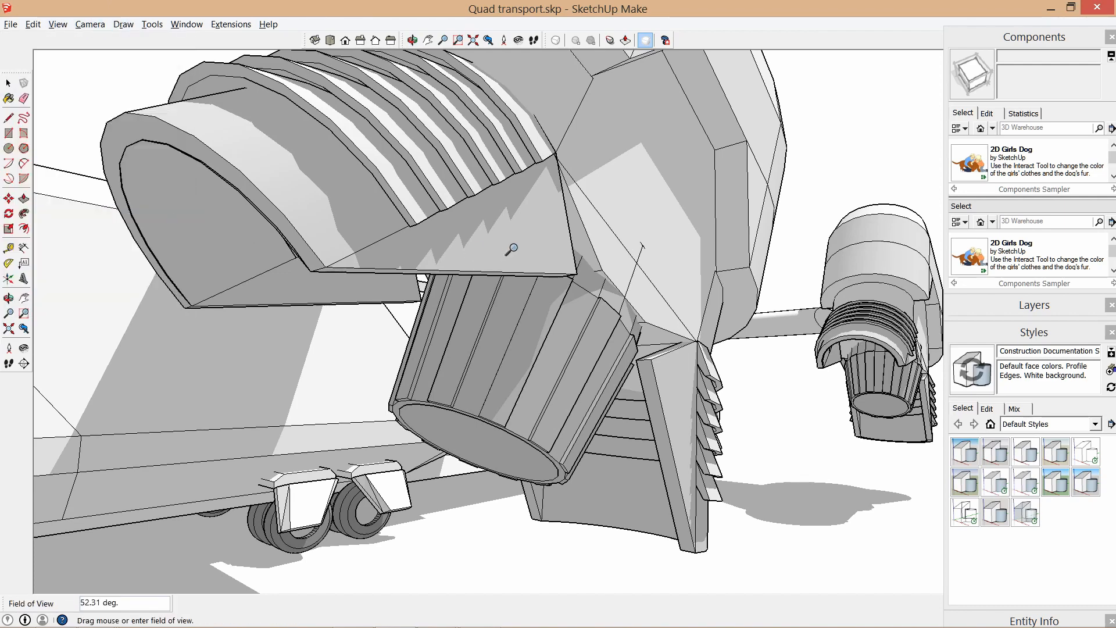
pyautogui.moveTo(511, 249); pyautogui.dragTo(579, 104)
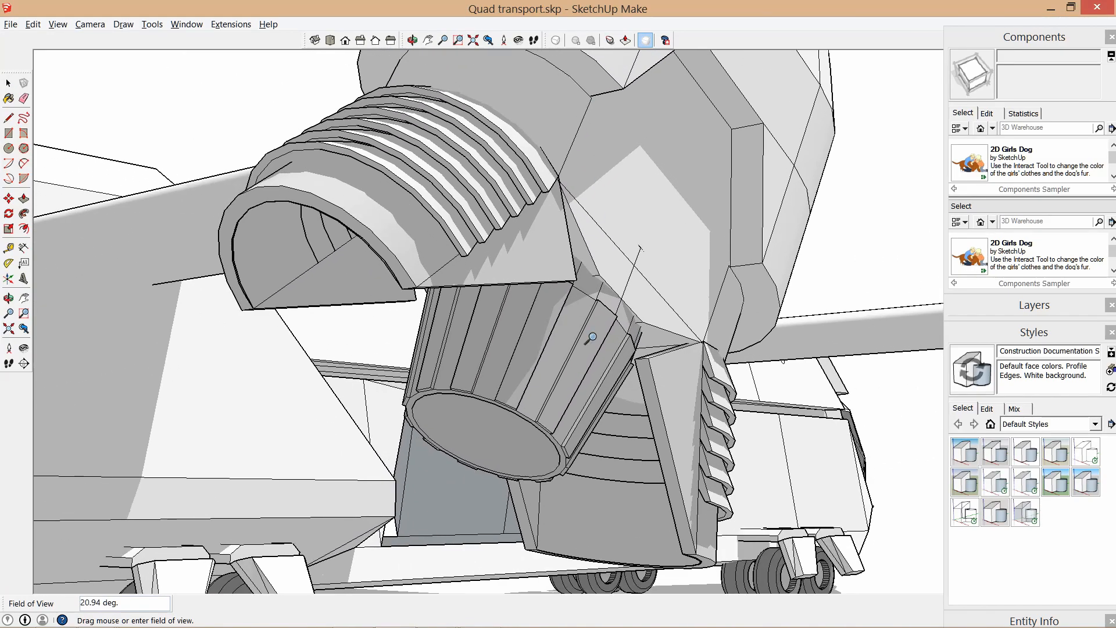
pyautogui.moveTo(590, 337); pyautogui.dragTo(601, 220)
pyautogui.moveTo(561, 295); pyautogui.dragTo(540, 338)
pyautogui.moveTo(530, 326); pyautogui.dragTo(625, 157, button='middle')
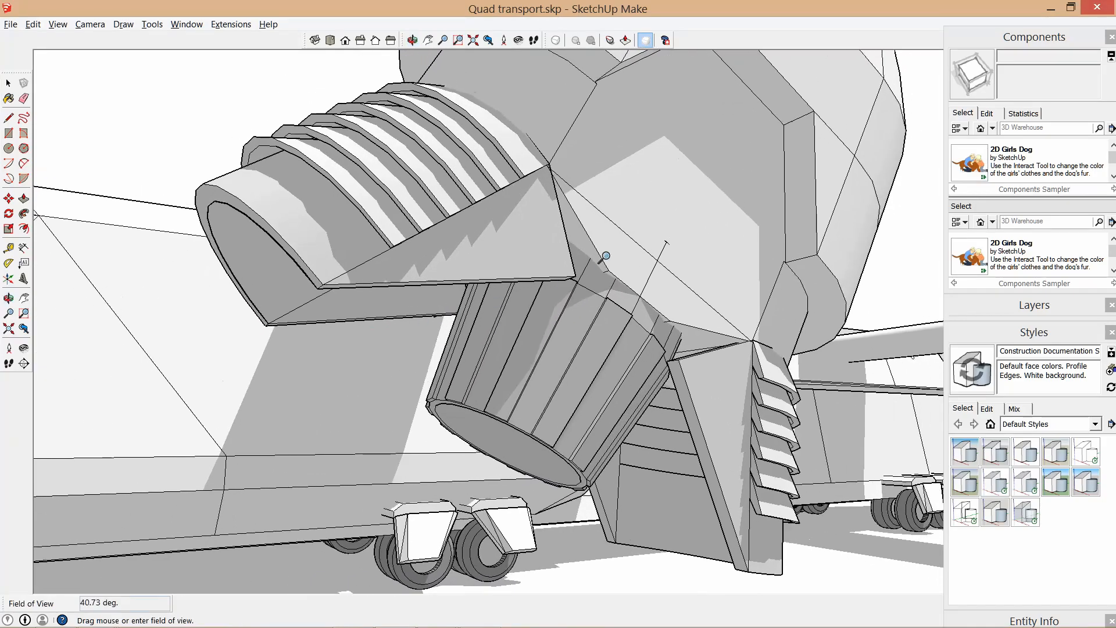
pyautogui.keyDown('shift'); pyautogui.moveTo(625, 157); pyautogui.dragTo(625, 106); pyautogui.keyUp('shift')
pyautogui.moveTo(625, 106); pyautogui.dragTo(565, 282, button='middle')
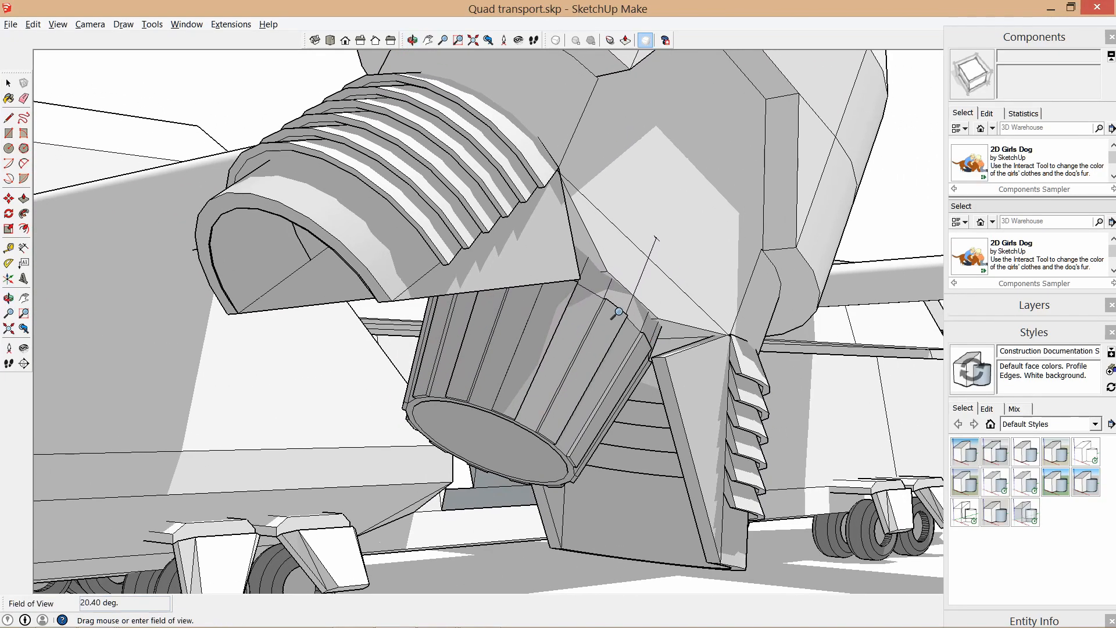
pyautogui.keyDown('shift'); pyautogui.moveTo(565, 283); pyautogui.dragTo(566, 316); pyautogui.keyUp('shift')
pyautogui.moveTo(565, 316)
pyautogui.mouseDown(button='middle')
pyautogui.moveTo(596, 312)
pyautogui.moveTo(560, 314)
pyautogui.mouseUp(button='middle')
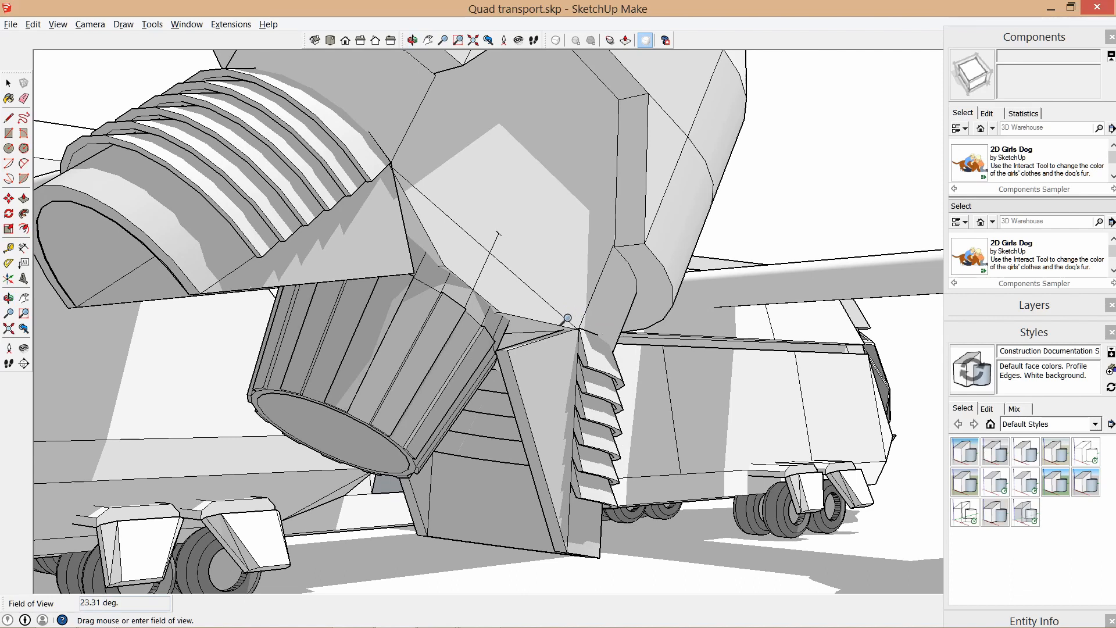
pyautogui.moveTo(568, 318); pyautogui.dragTo(593, 346, button='middle')
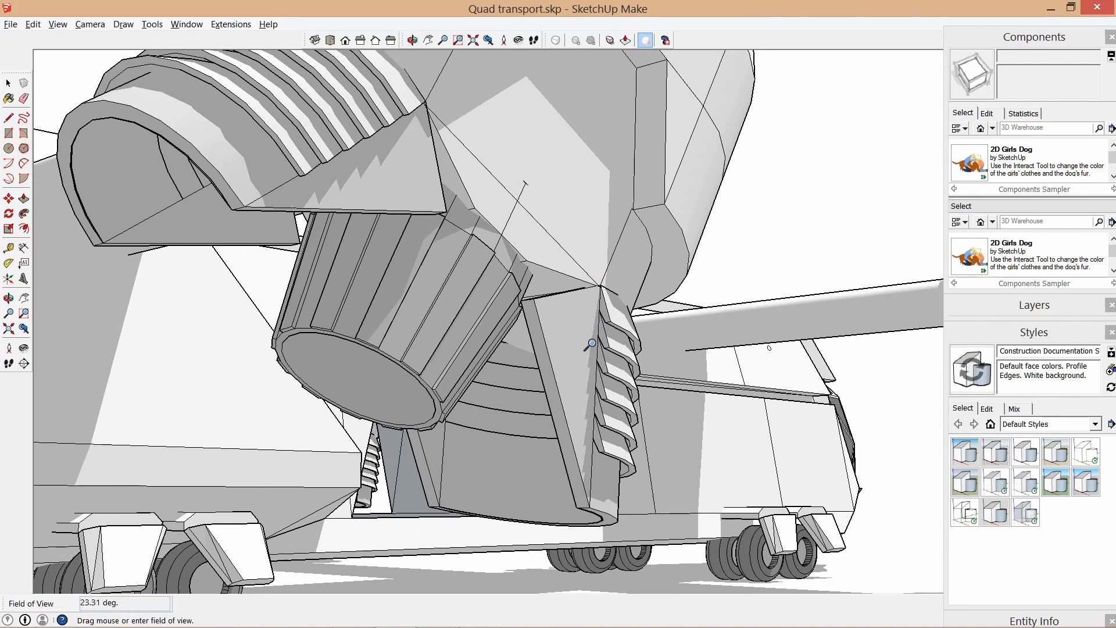
pyautogui.moveTo(592, 343); pyautogui.dragTo(593, 353)
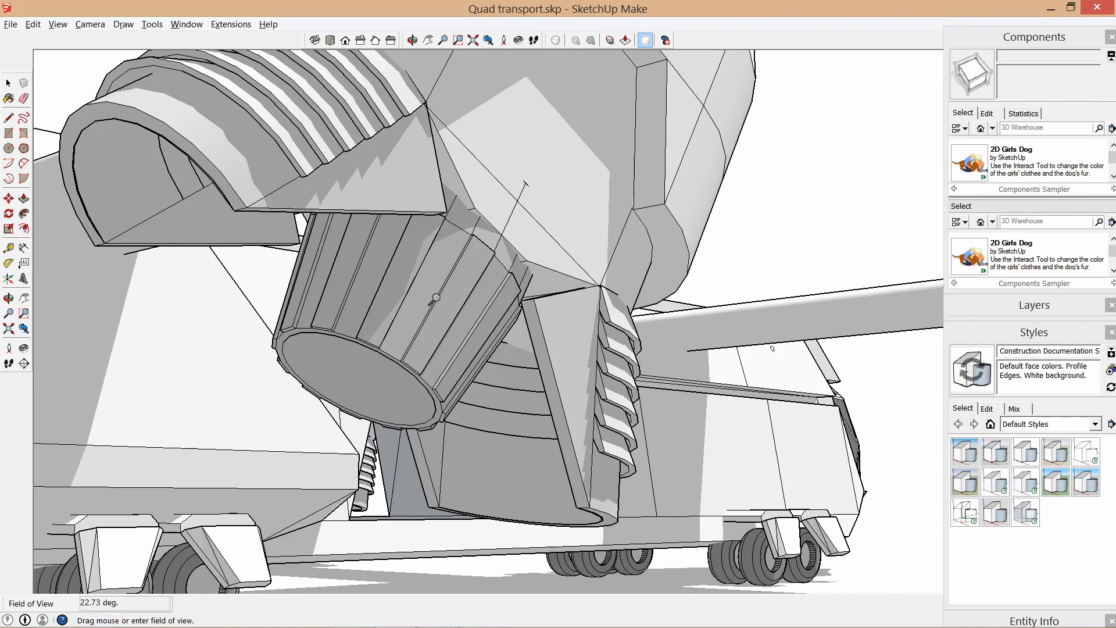
# Turn on jitter for the model edges in the Construction Documentation style.
pyautogui.moveTo(434, 301); pyautogui.dragTo(361, 312, button='middle')
pyautogui.moveTo(651, 304); pyautogui.dragTo(361, 279, button='middle')
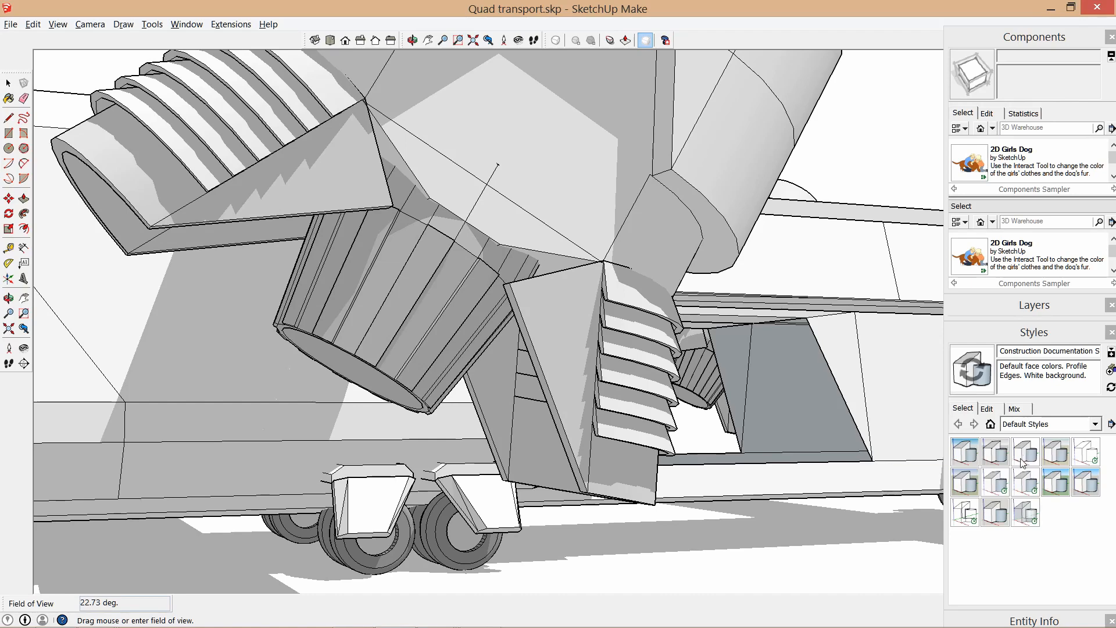
pyautogui.click(988, 410)
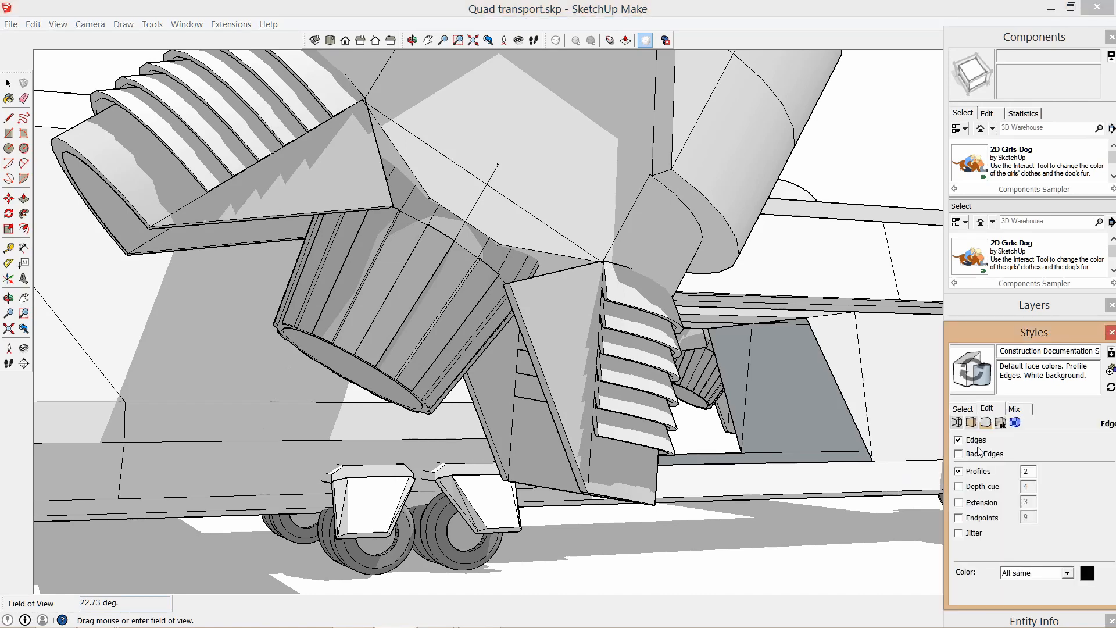
pyautogui.click(959, 533)
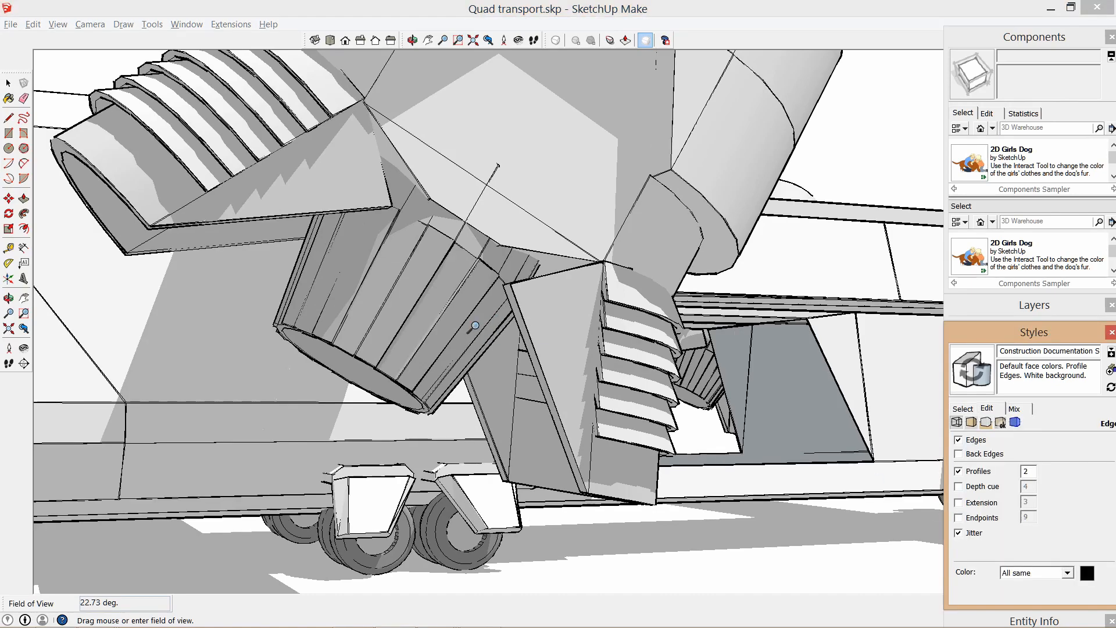
# Examine the jittered edges on the engine pod and along the fuselage from several angles.
pyautogui.moveTo(475, 329); pyautogui.dragTo(414, 263, button='middle')
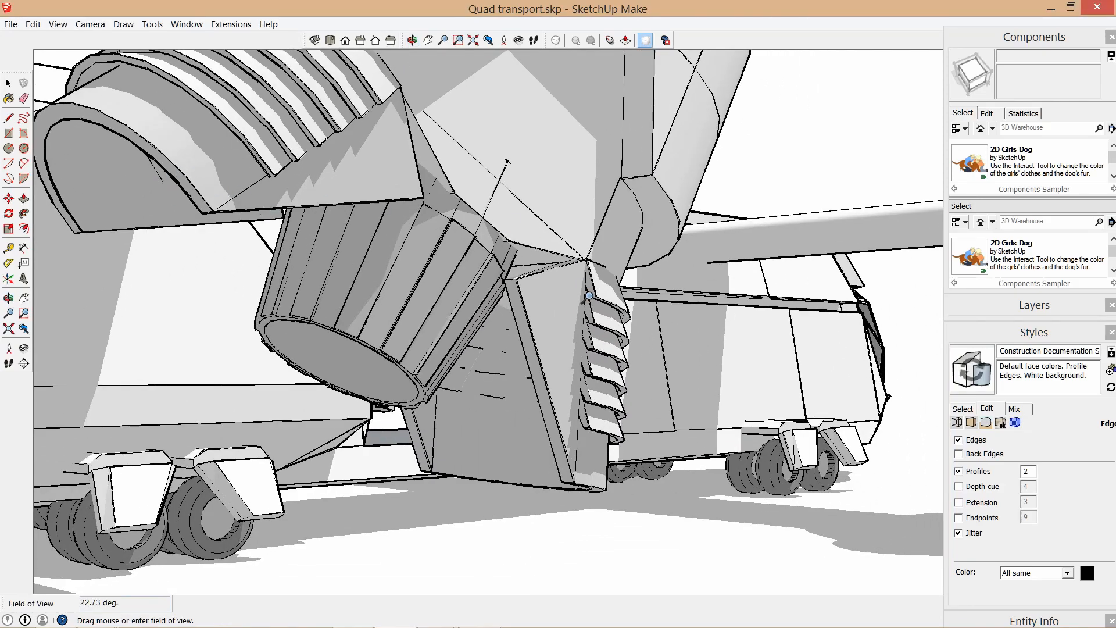
pyautogui.moveTo(575, 304); pyautogui.dragTo(644, 333, button='middle')
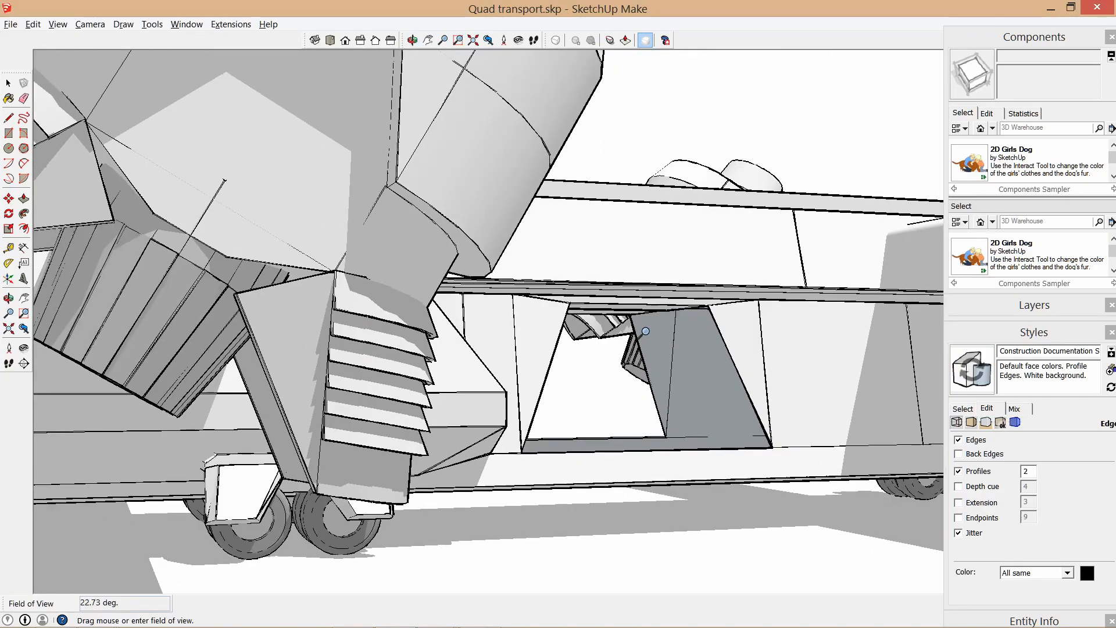
pyautogui.moveTo(483, 326); pyautogui.dragTo(622, 335, button='middle')
pyautogui.scroll(1, 622, 335)
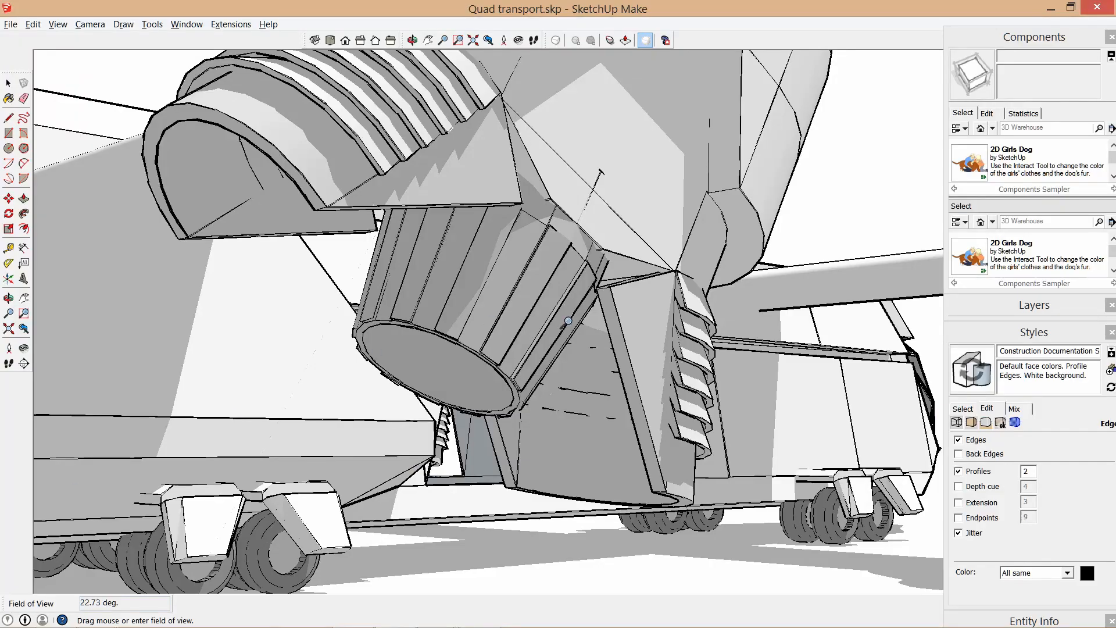
pyautogui.moveTo(568, 321); pyautogui.dragTo(610, 391, button='middle')
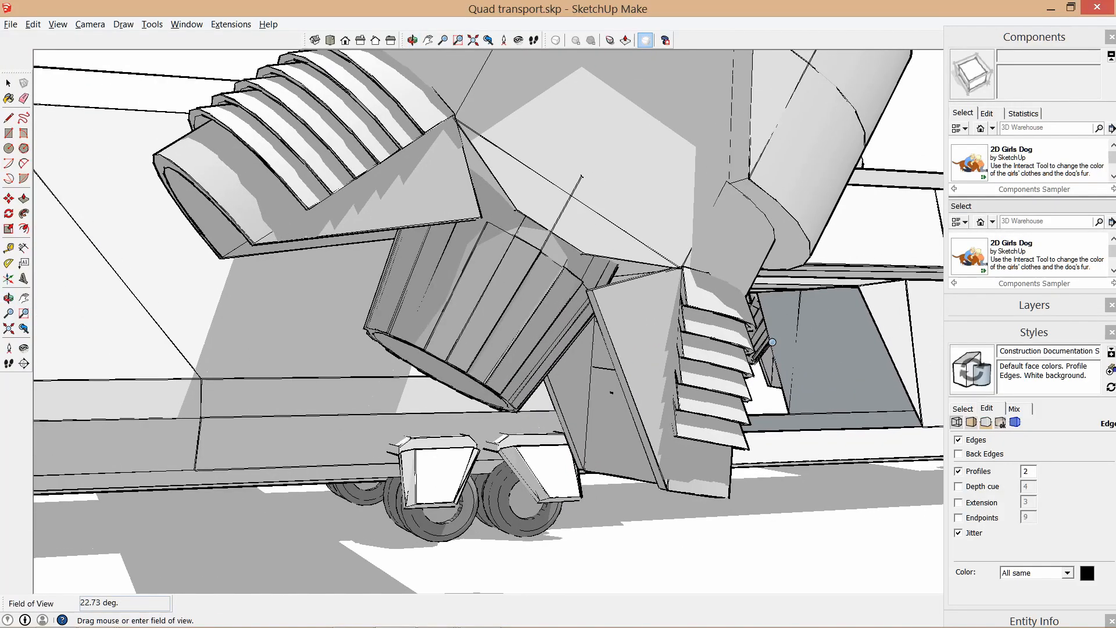
pyautogui.scroll(-4, 769, 345)
pyautogui.keyDown('shift'); pyautogui.moveTo(782, 342); pyautogui.dragTo(543, 363, button='middle'); pyautogui.keyUp('shift')
pyautogui.keyDown('shift'); pyautogui.moveTo(843, 363); pyautogui.dragTo(413, 361, button='middle'); pyautogui.keyUp('shift')
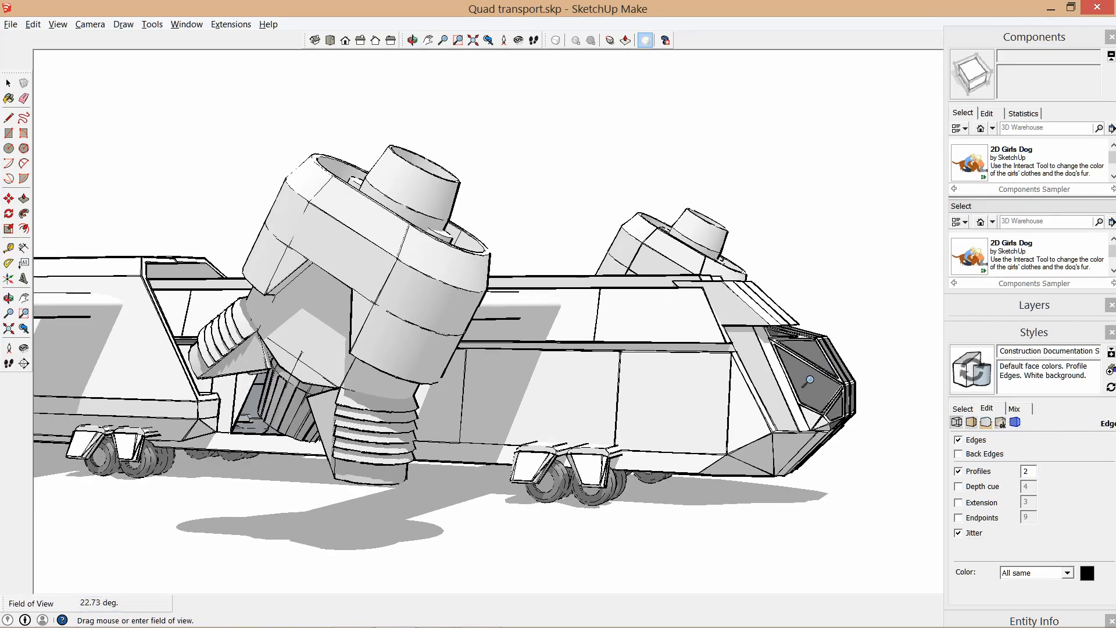
# Examine the cargo bay opening in the fuselage, first up close and from either side, and from farther back.
pyautogui.scroll(2, 798, 381)
pyautogui.moveTo(798, 381); pyautogui.dragTo(602, 432, button='middle')
pyautogui.scroll(2, 680, 386)
pyautogui.scroll(3, 478, 416)
pyautogui.scroll(2, 564, 433)
pyautogui.moveTo(316, 396); pyautogui.dragTo(692, 356, button='middle')
pyautogui.moveTo(314, 368); pyautogui.dragTo(797, 349, button='middle')
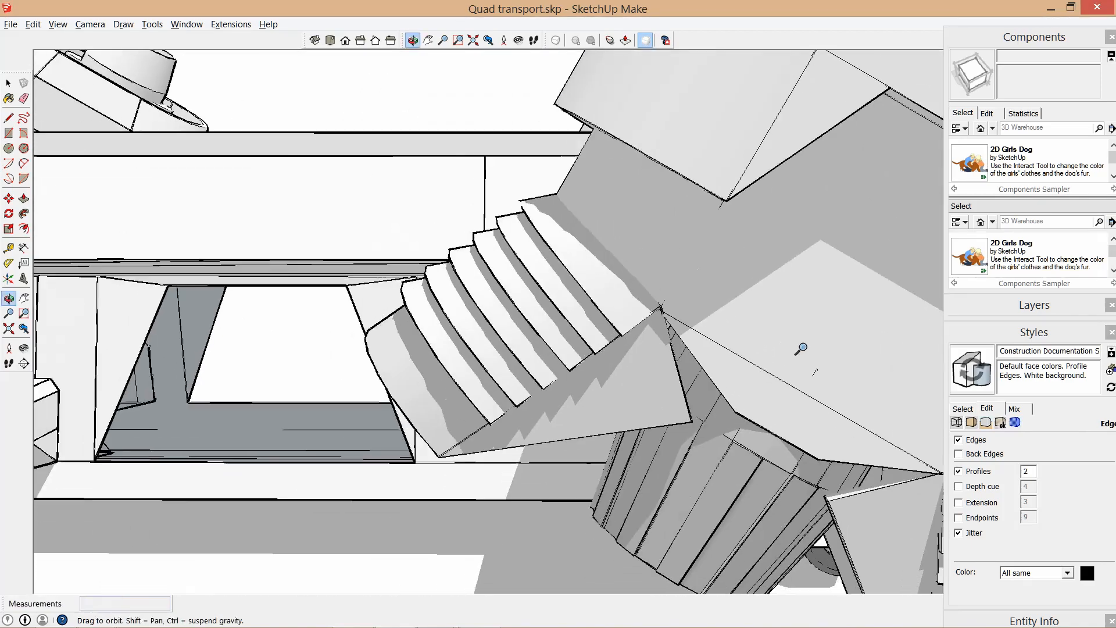
pyautogui.scroll(3, 485, 374)
pyautogui.scroll(4, 444, 403)
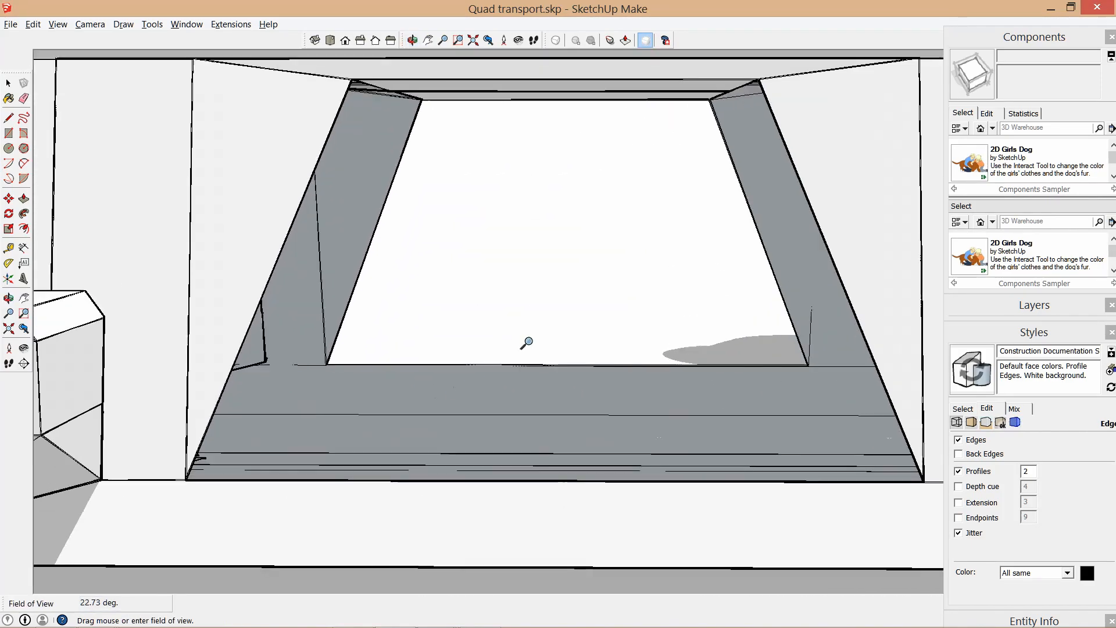
pyautogui.moveTo(526, 344); pyautogui.dragTo(420, 363, button='middle')
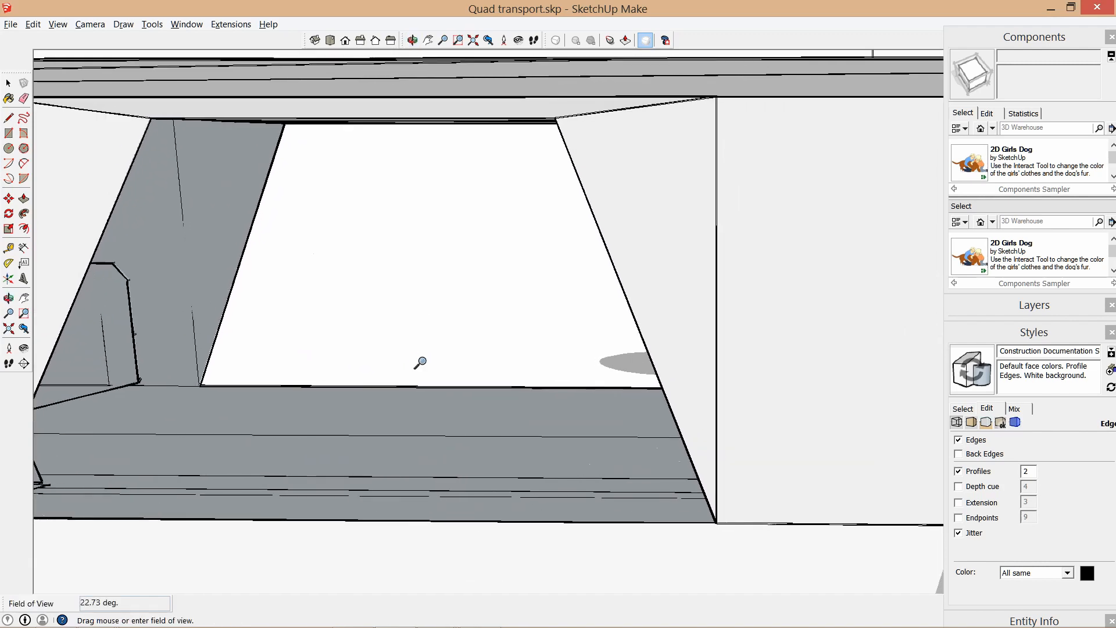
pyautogui.moveTo(331, 371); pyautogui.dragTo(575, 386, button='middle')
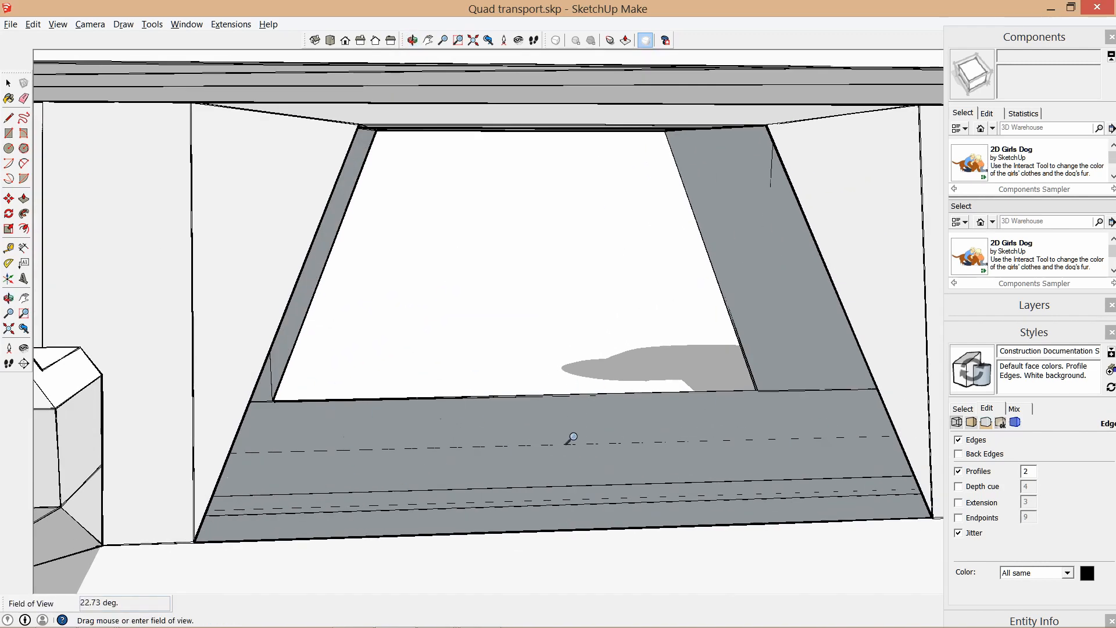
pyautogui.scroll(-5, 571, 439)
pyautogui.moveTo(571, 438); pyautogui.dragTo(490, 435, button='middle')
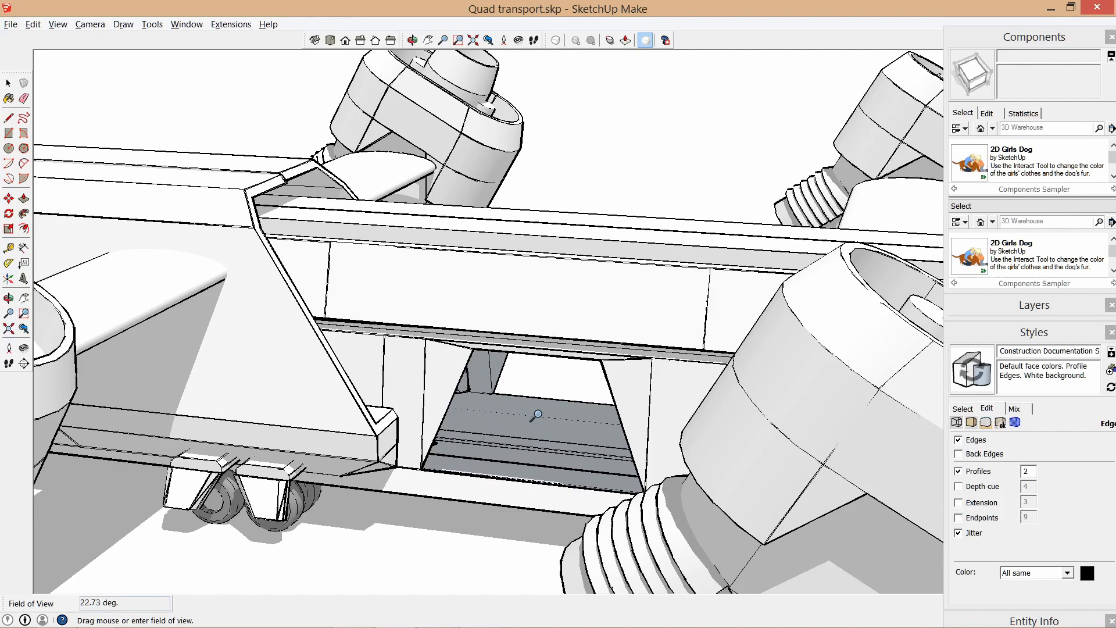
pyautogui.moveTo(538, 415); pyautogui.dragTo(553, 426, button='middle')
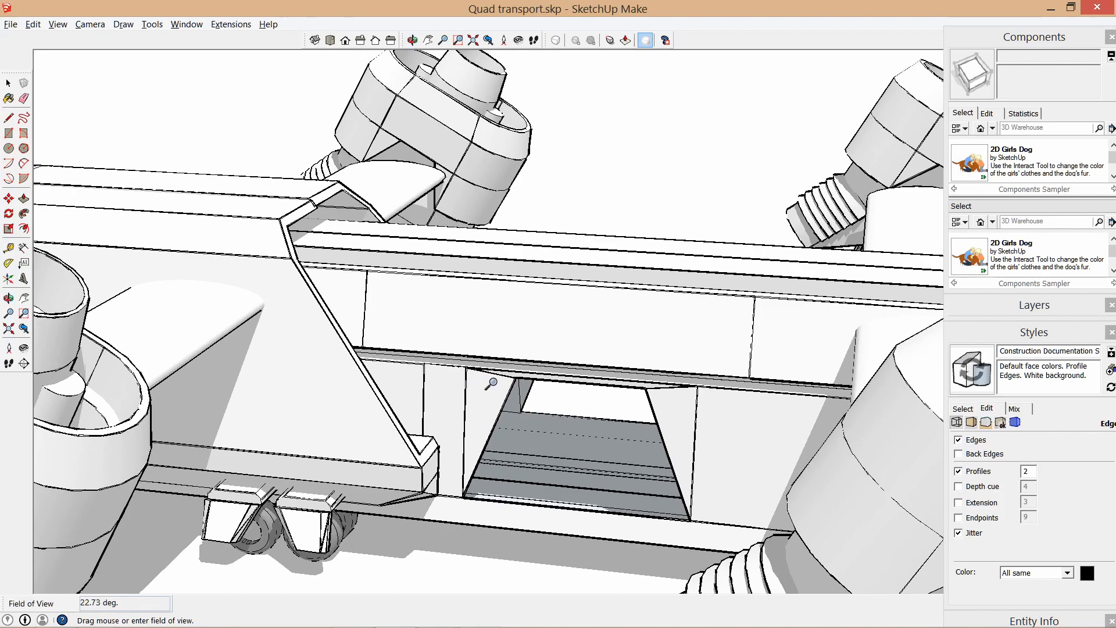
# Check the model's grouping by selecting everything, opening the transport group, selecting the rear wheel assembly inside it, and closing the group.
pyautogui.scroll(-5, 535, 404)
pyautogui.moveTo(538, 401); pyautogui.dragTo(554, 397, button='middle')
pyautogui.scroll(2, 555, 396)
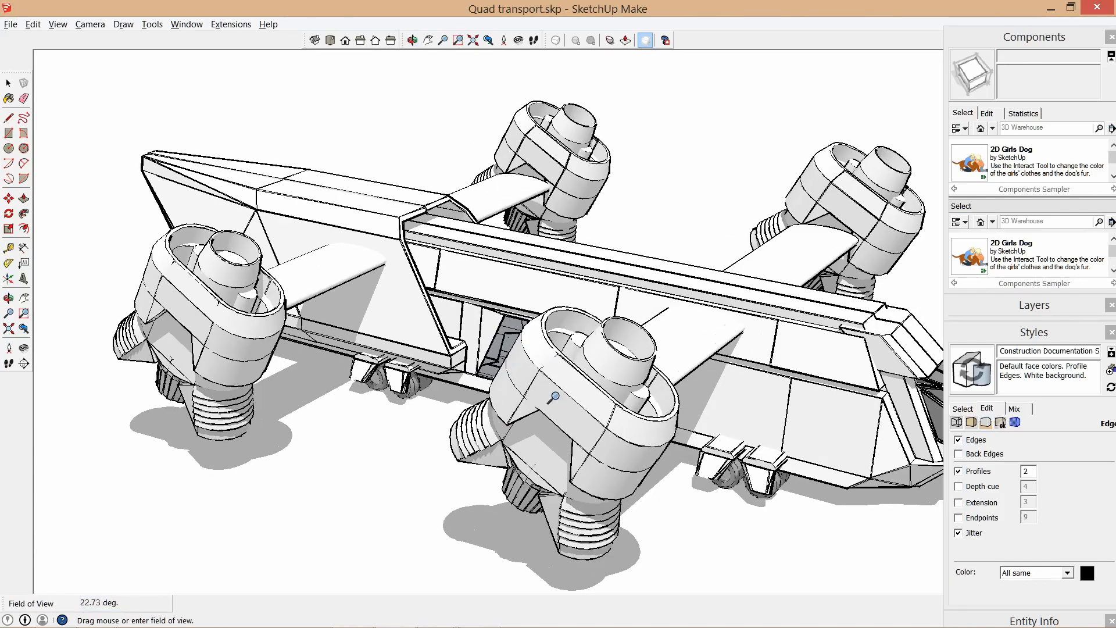
pyautogui.click(9, 83)
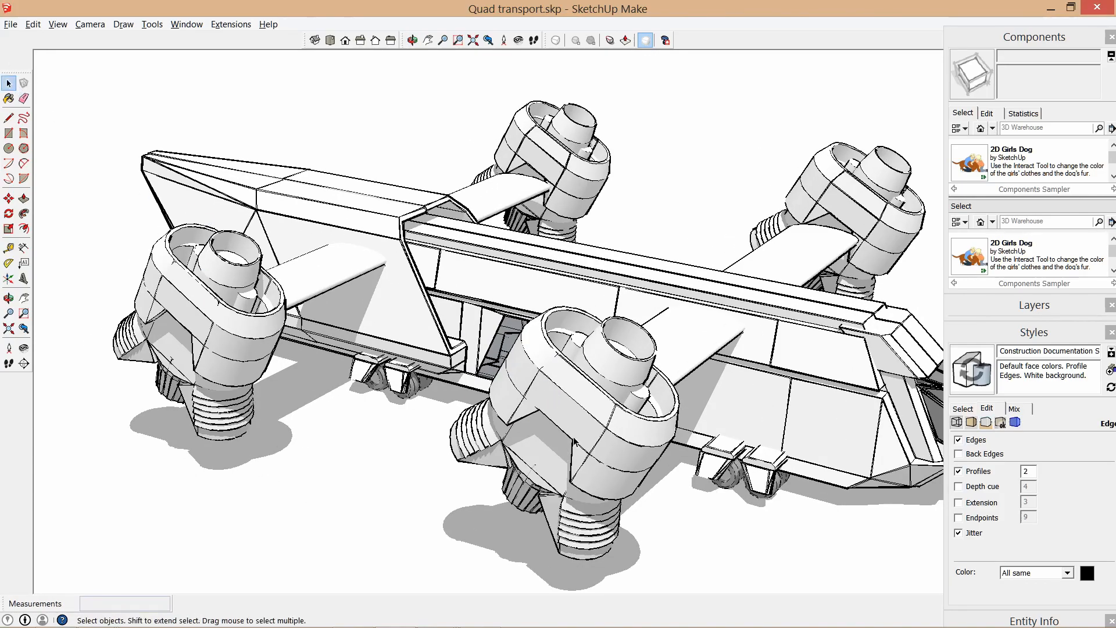
pyautogui.moveTo(526, 418); pyautogui.dragTo(587, 382, button='middle')
pyautogui.hotkey('ctrl', 'a')
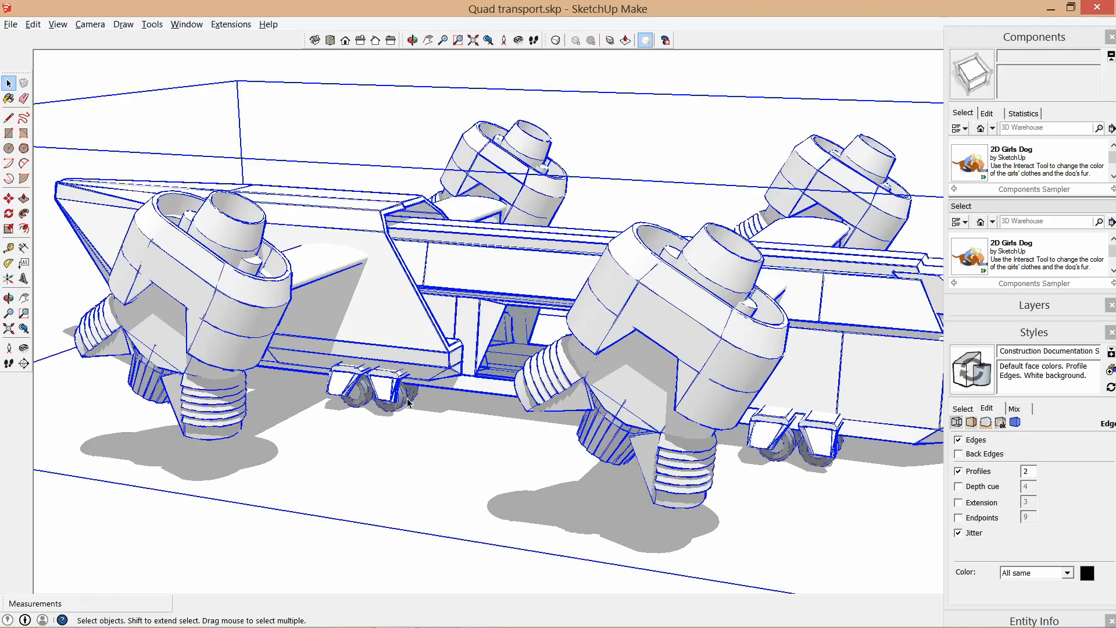
pyautogui.scroll(3, 407, 403)
pyautogui.doubleClick(372, 386)
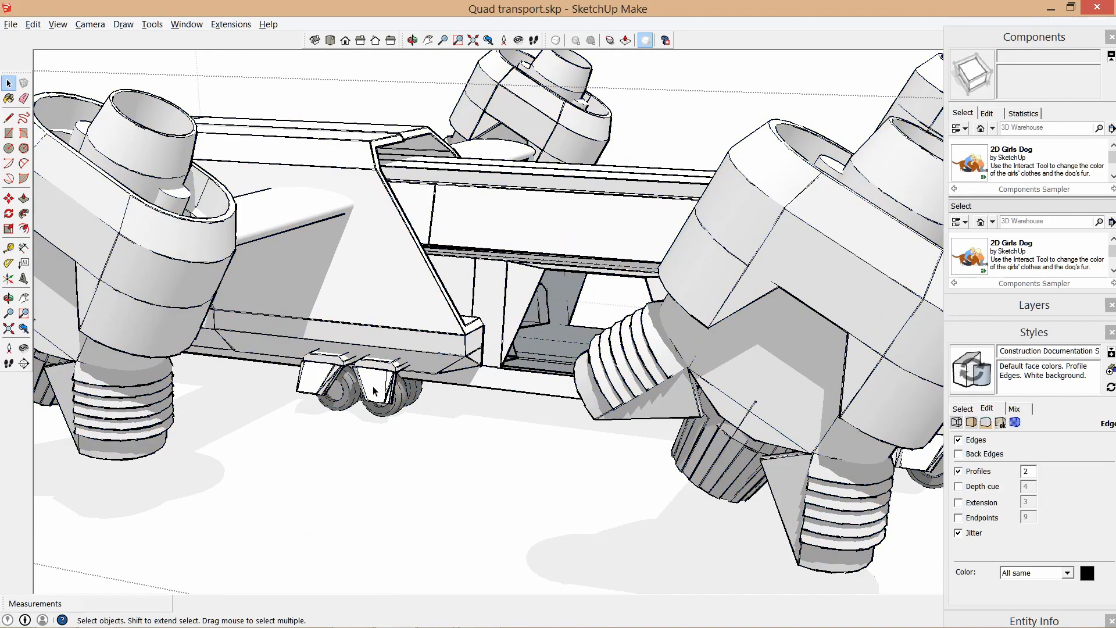
pyautogui.click(376, 388)
pyautogui.scroll(-3, 486, 412)
pyautogui.moveTo(485, 412); pyautogui.dragTo(324, 438, button='middle')
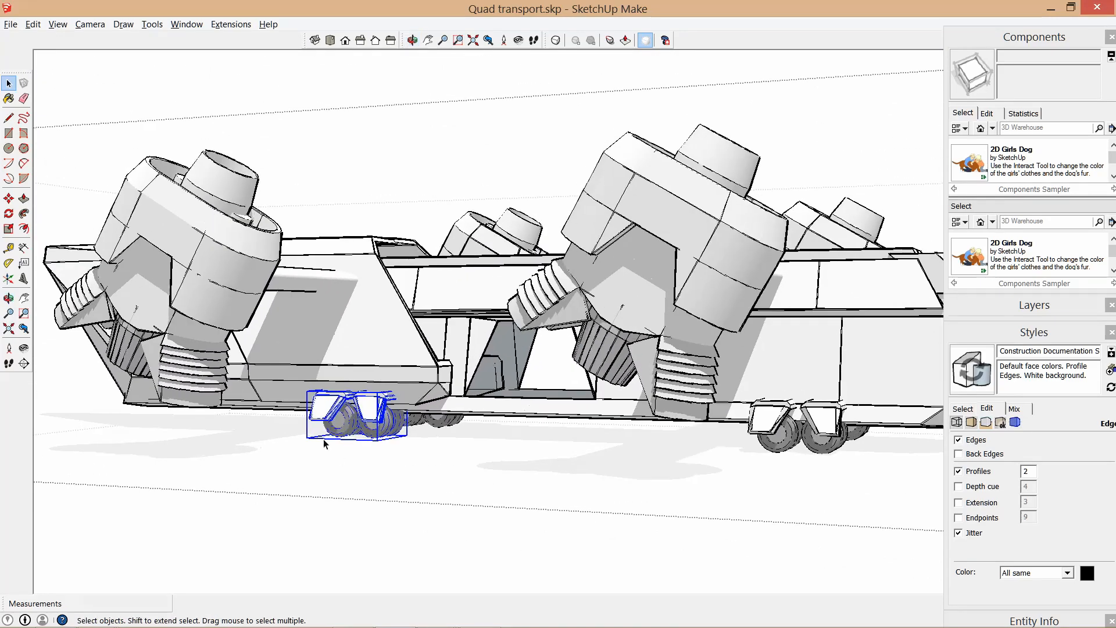
pyautogui.click(252, 108)
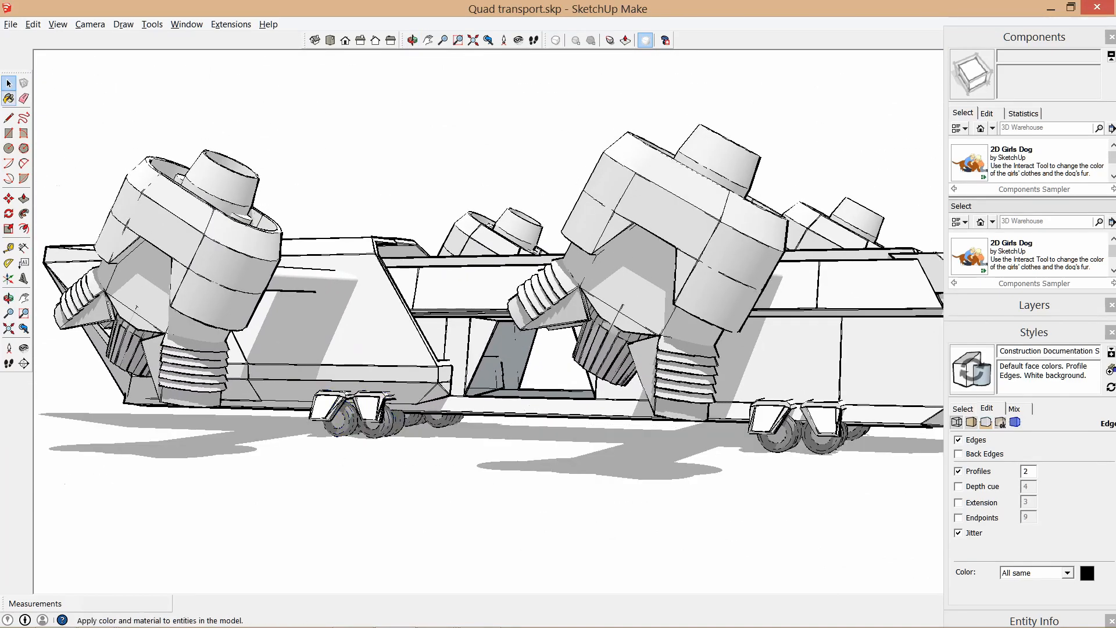
# Draw a ground rectangle about 80 inches on a side in front of the transport and Push/Pull it up into a box.
pyautogui.click(8, 134)
pyautogui.click(273, 473)
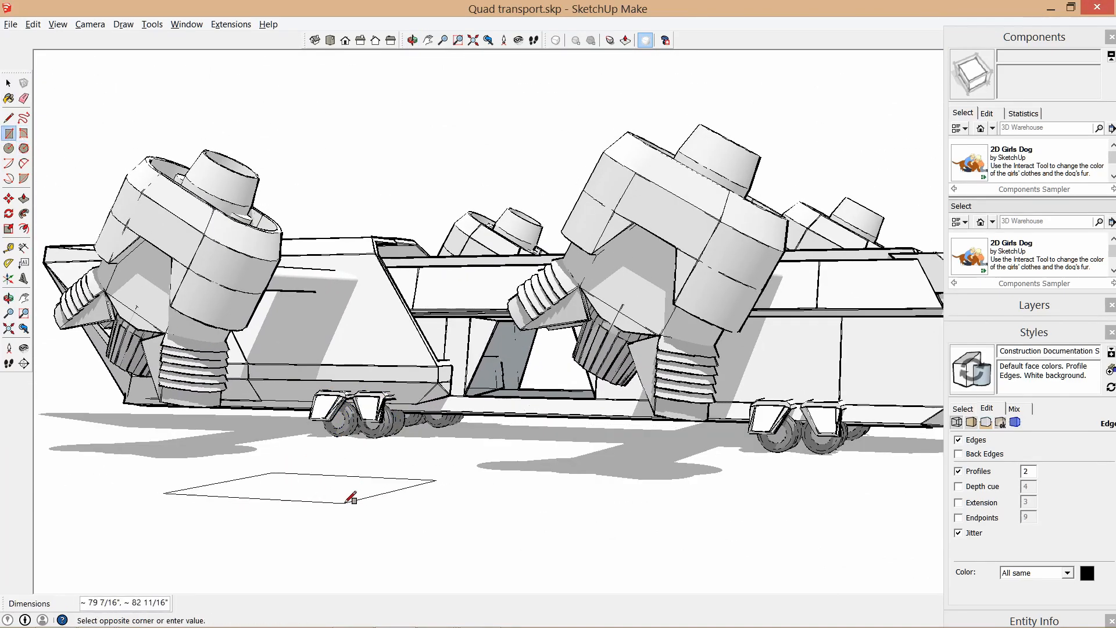
pyautogui.click(327, 501)
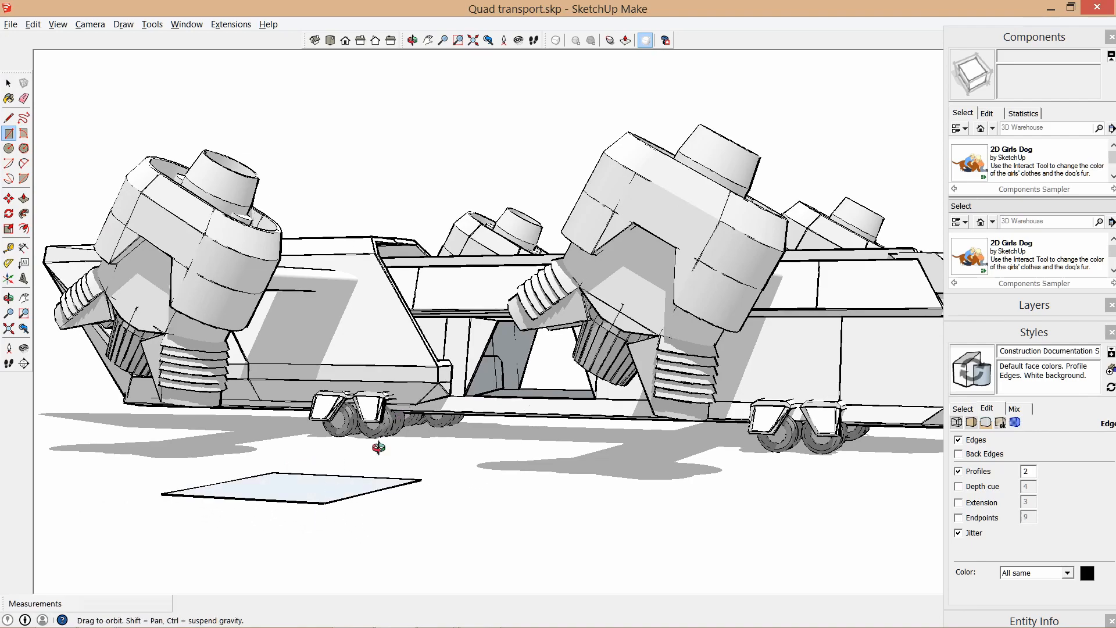
pyautogui.moveTo(378, 448); pyautogui.dragTo(393, 404, button='middle')
pyautogui.click(24, 198)
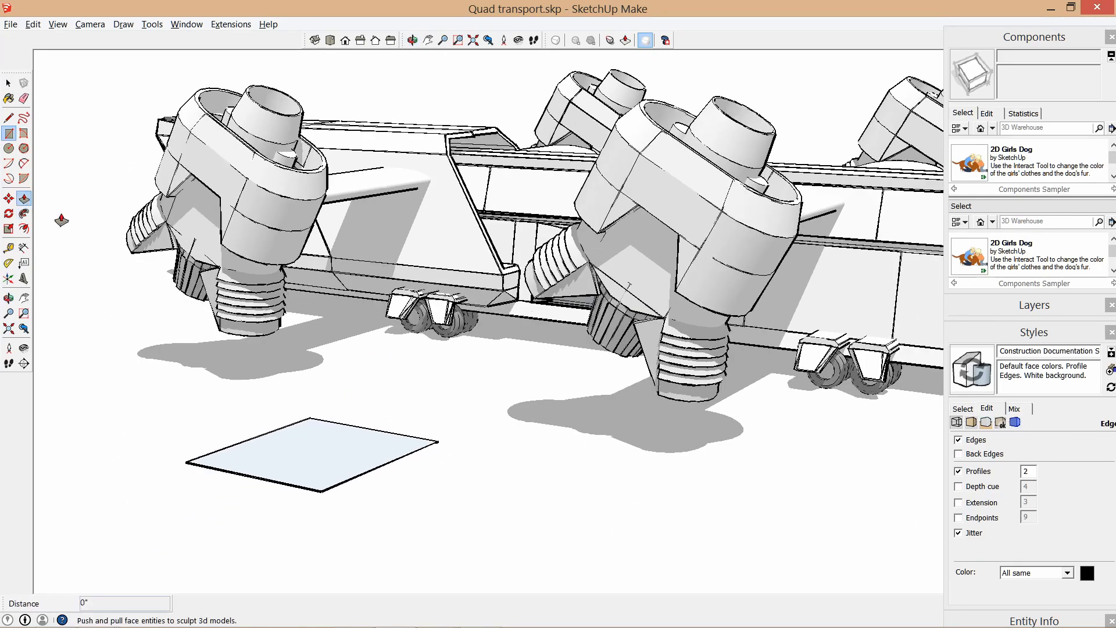
pyautogui.moveTo(324, 456); pyautogui.dragTo(312, 368)
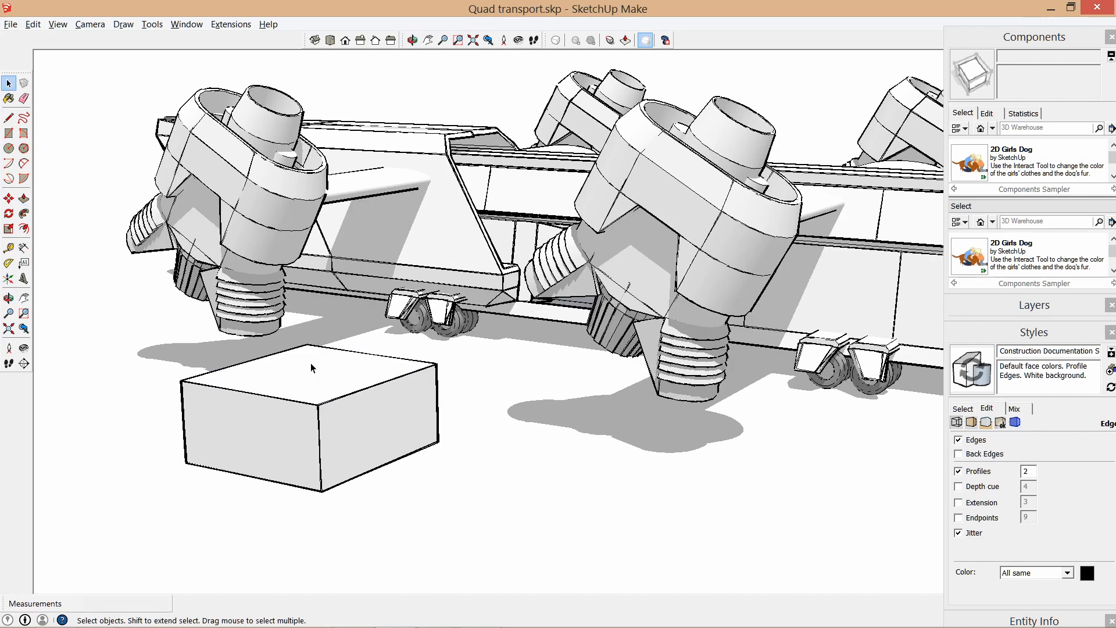
# Select all faces and edges of the box and make it a component, keeping Replace selection with component enabled.
pyautogui.click(8, 83)
pyautogui.click(298, 384)
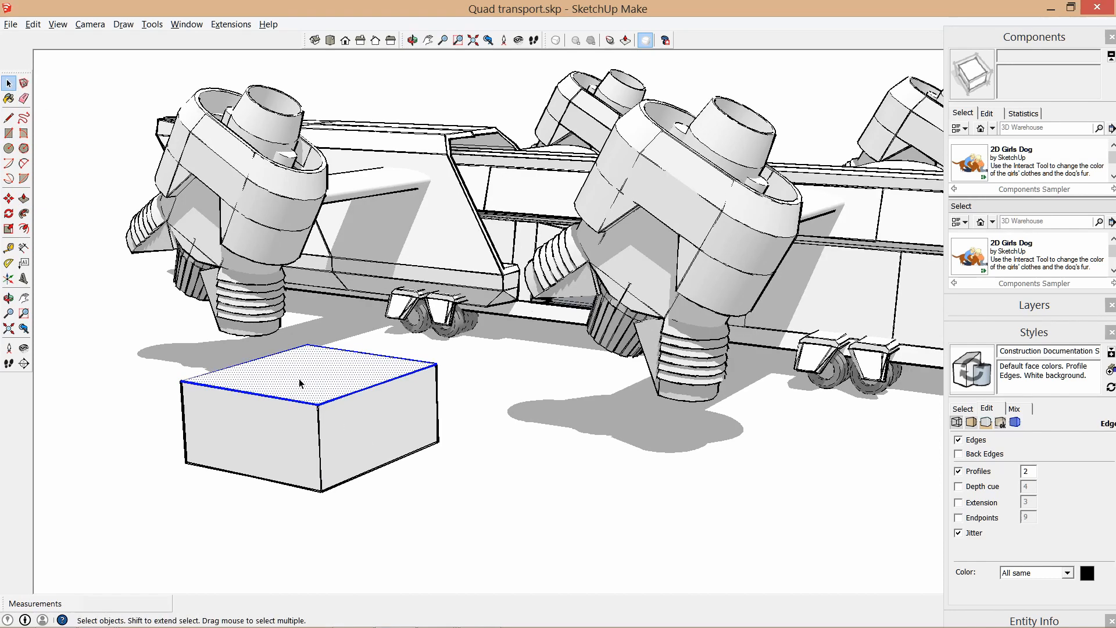
pyautogui.tripleClick(299, 382)
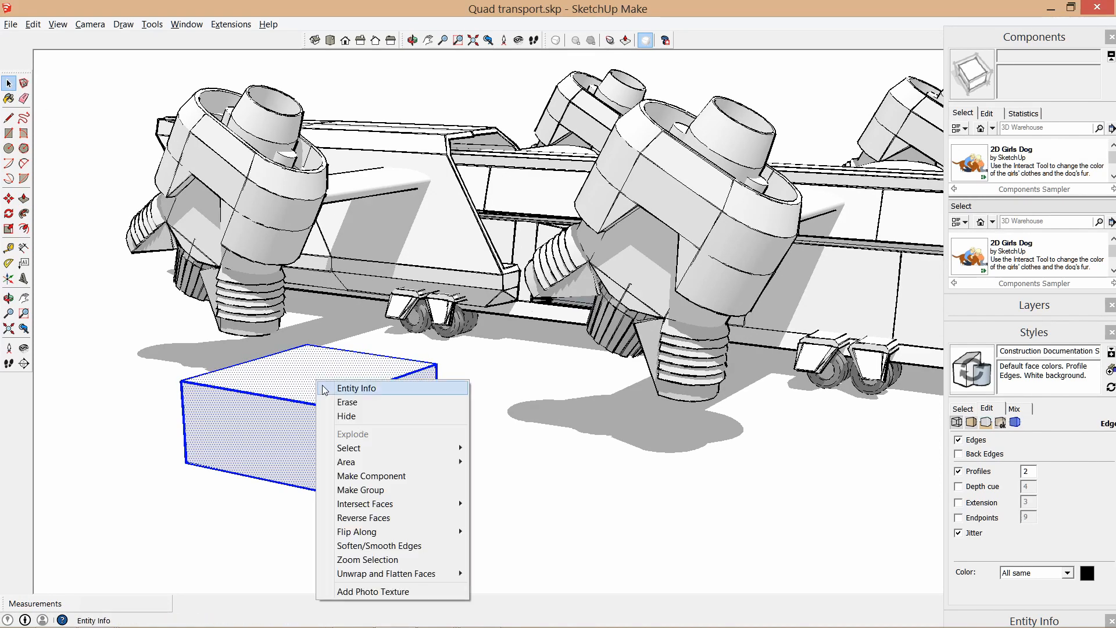
pyautogui.rightClick(317, 383)
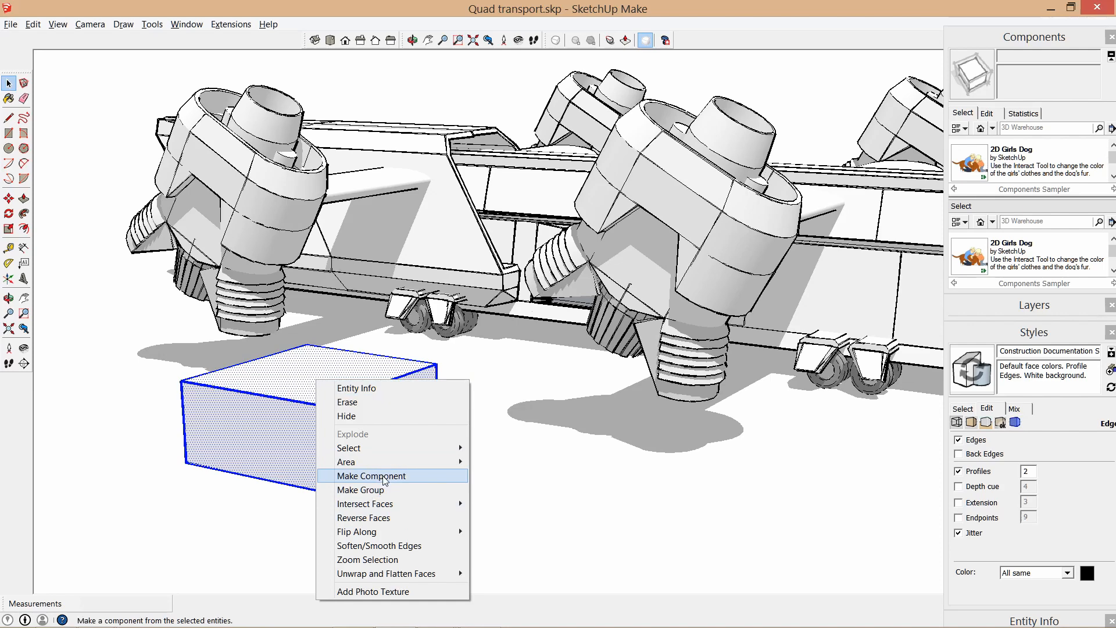
pyautogui.click(379, 476)
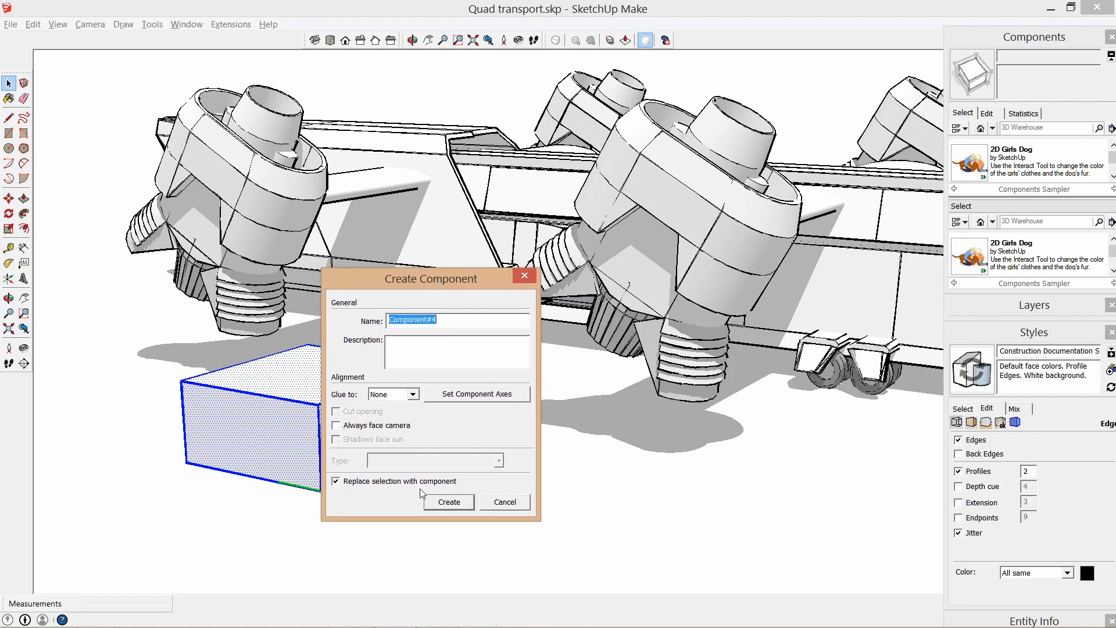
pyautogui.click(443, 321)
pyautogui.click(449, 502)
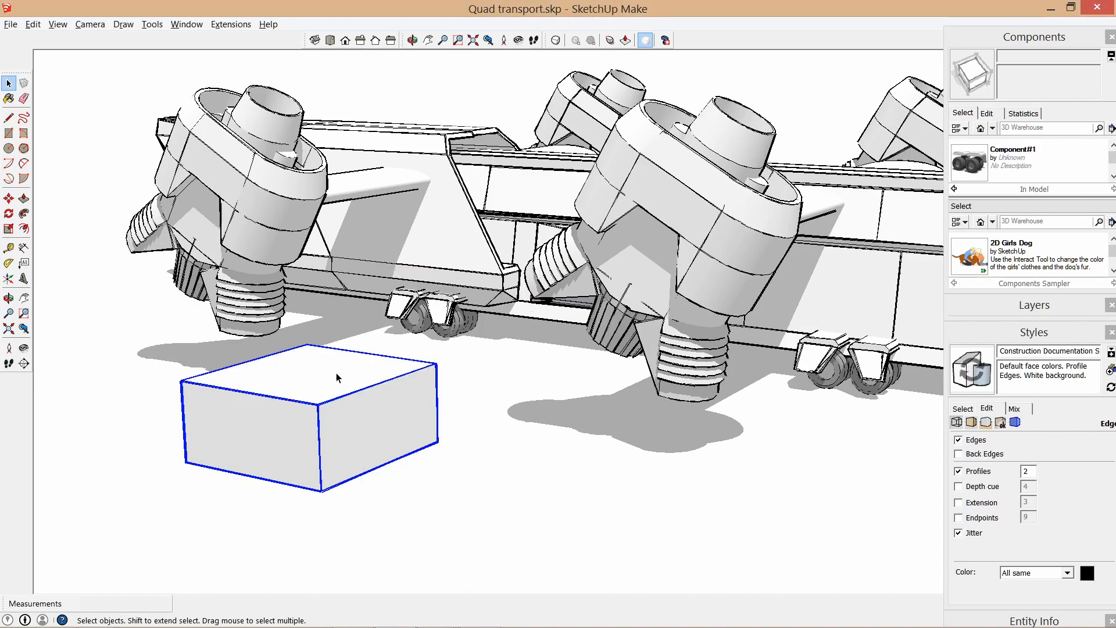
# Delete the box component in front of the transport.
pyautogui.moveTo(366, 388); pyautogui.dragTo(369, 413, button='middle')
pyautogui.scroll(1, 368, 410)
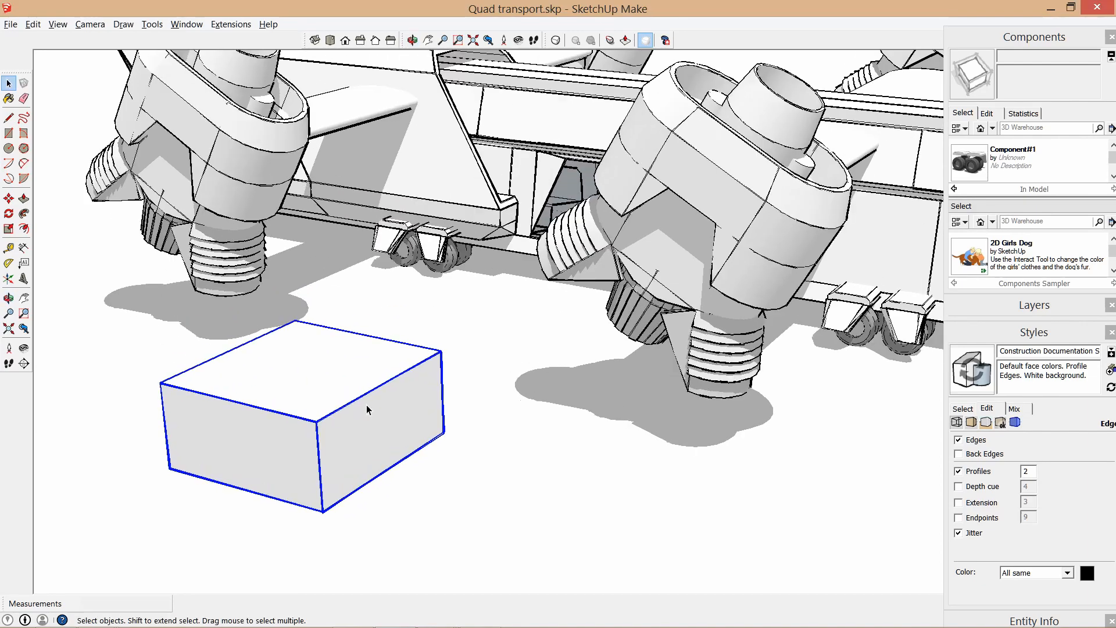
pyautogui.press('Delete')
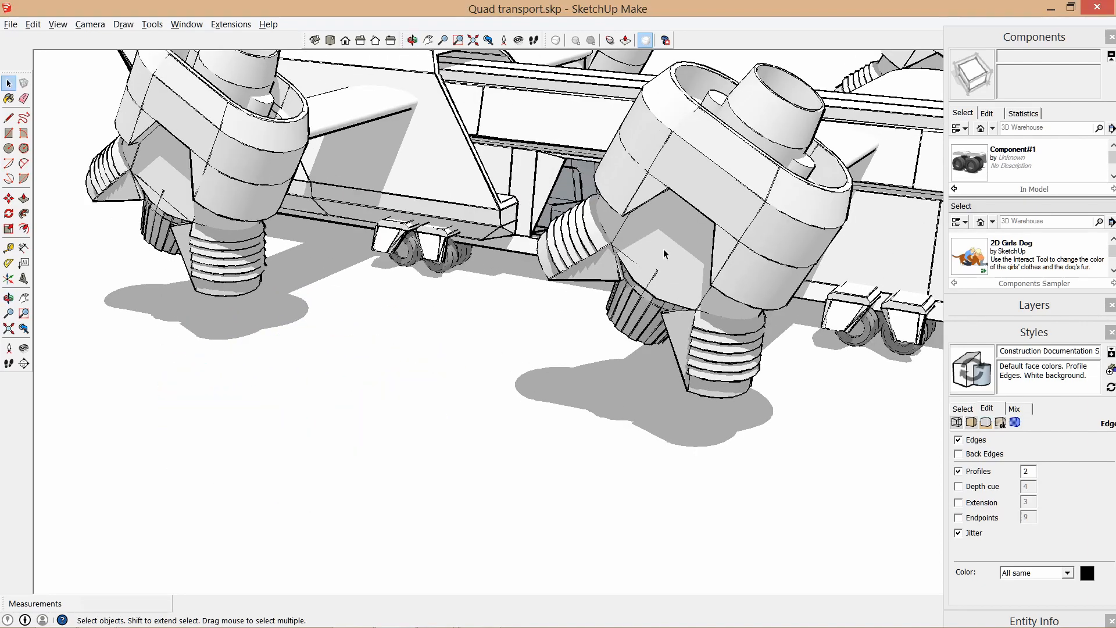
# Inside the transport group, open the wheel assembly nearest the nose for editing and select its outer wheel.
pyautogui.hotkey('ctrl', 'a')
pyautogui.scroll(1, 588, 323)
pyautogui.moveTo(588, 324); pyautogui.dragTo(555, 400, button='middle')
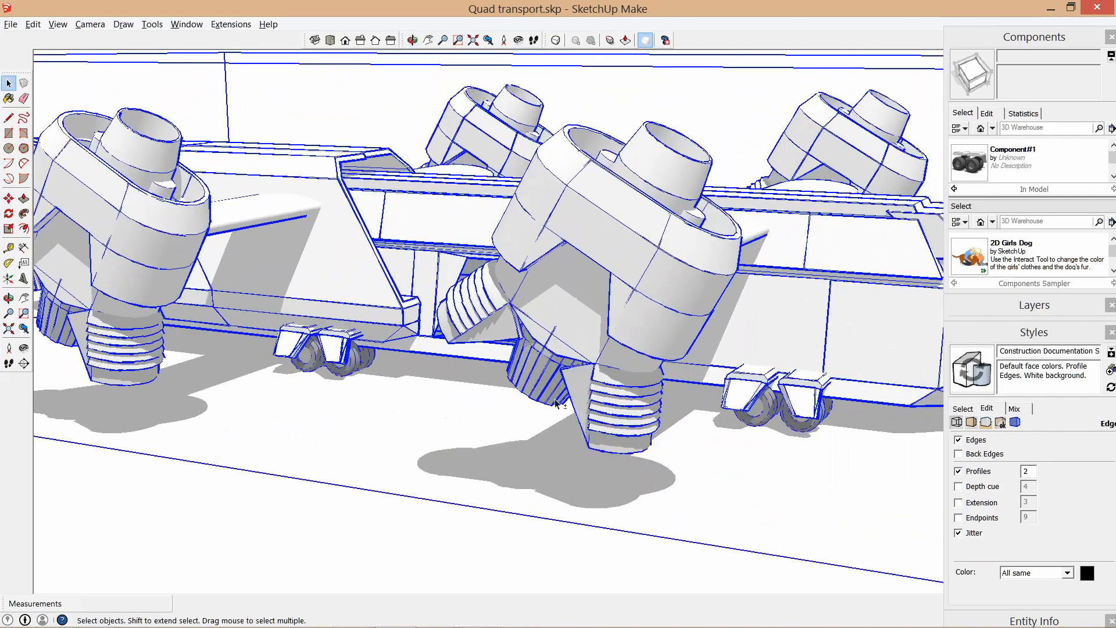
pyautogui.click(746, 395)
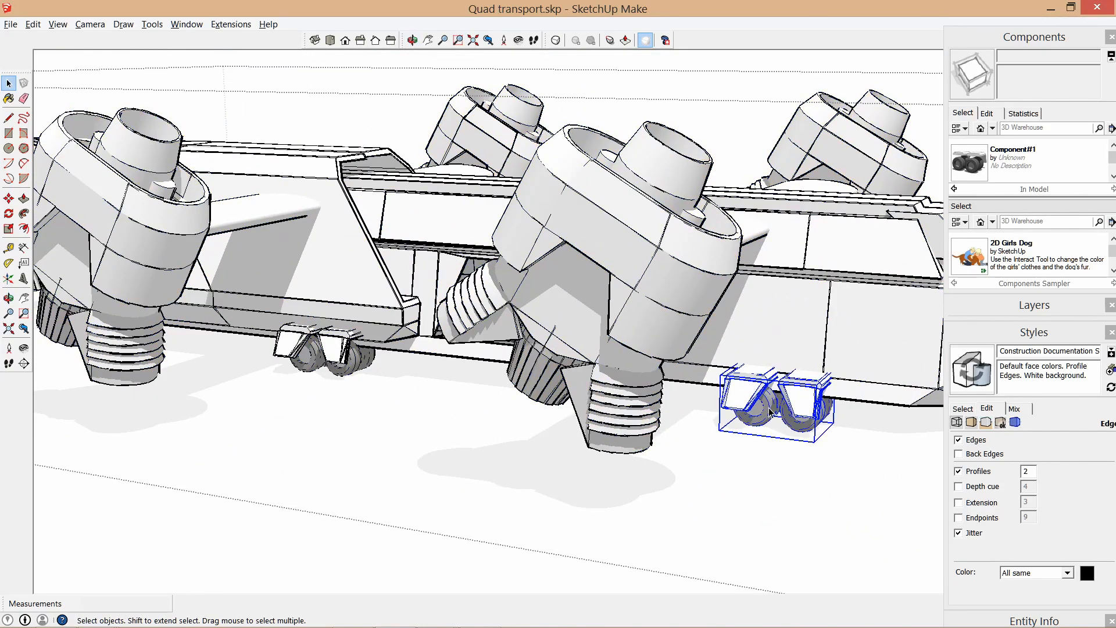
pyautogui.scroll(2, 769, 412)
pyautogui.moveTo(770, 411); pyautogui.dragTo(709, 413, button='middle')
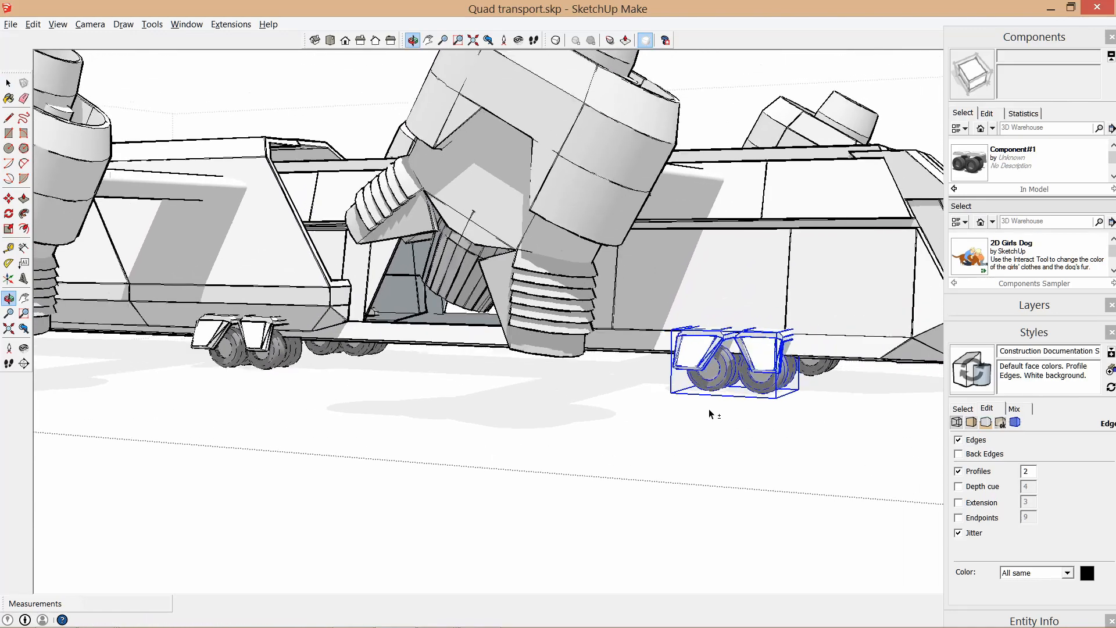
pyautogui.doubleClick(713, 369)
pyautogui.click(716, 383)
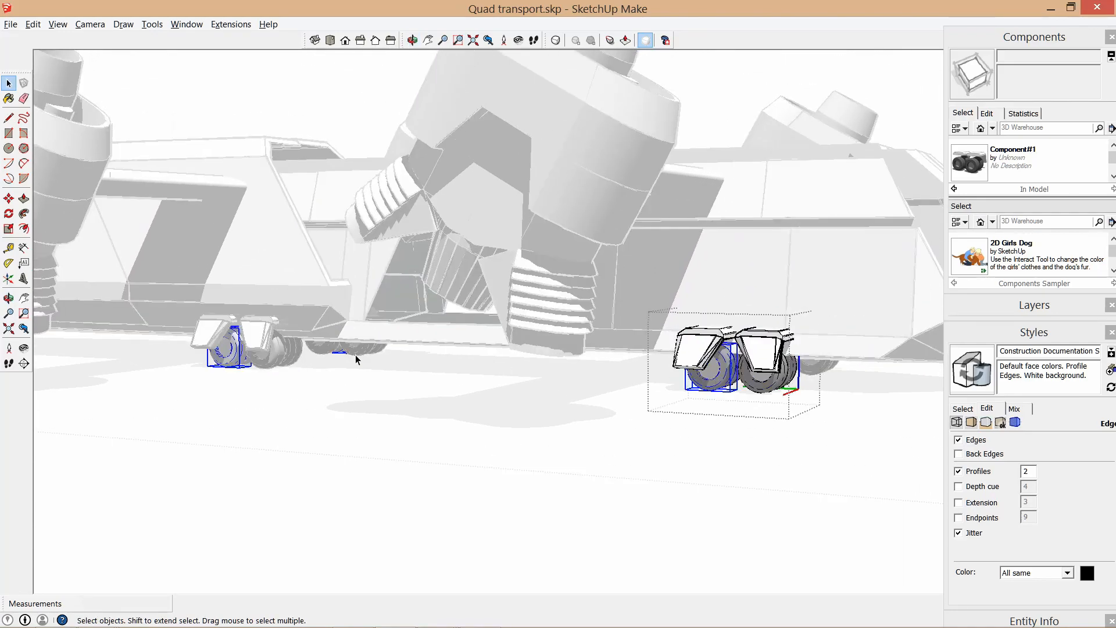
# Open the selected wheel component for editing and select all of its geometry.
pyautogui.moveTo(346, 379); pyautogui.dragTo(334, 419, button='middle')
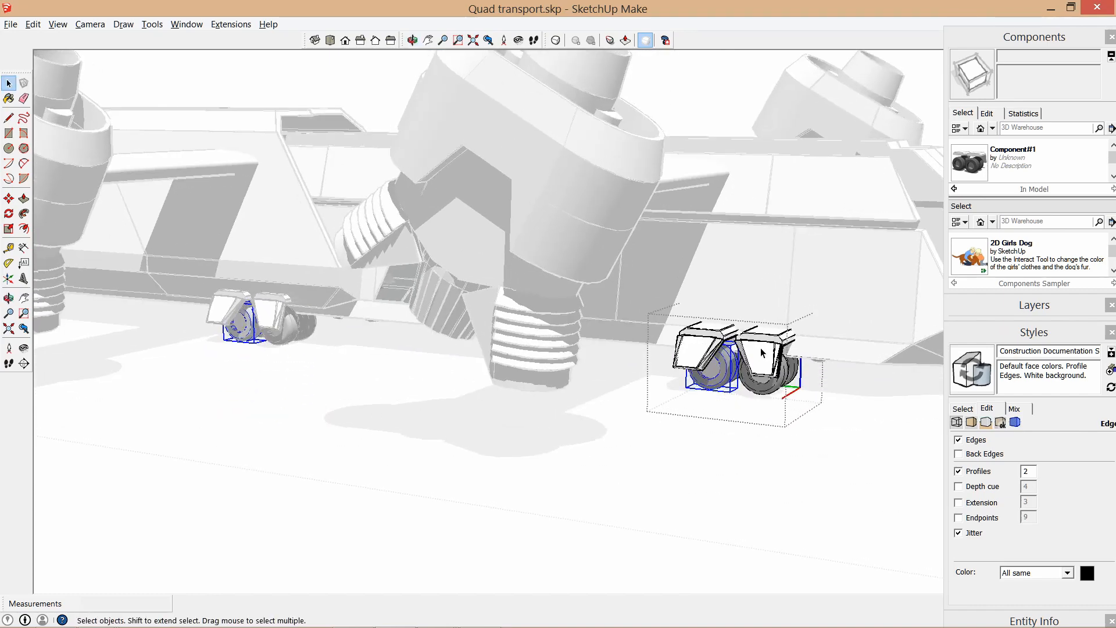
pyautogui.scroll(2, 764, 354)
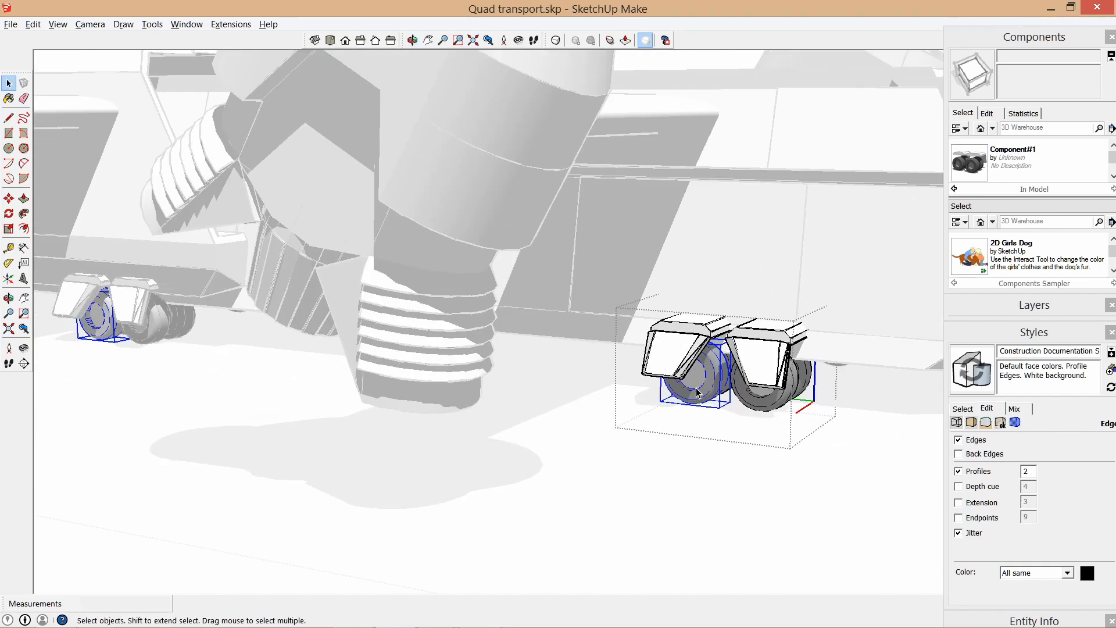
pyautogui.scroll(4, 698, 399)
pyautogui.moveTo(698, 399); pyautogui.dragTo(562, 368, button='middle')
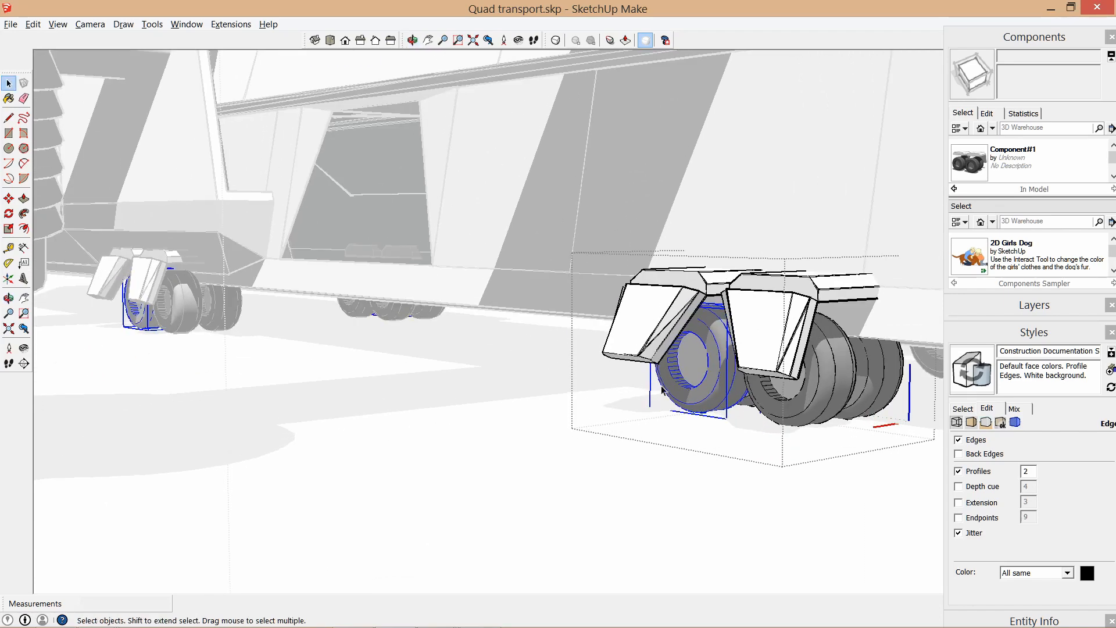
pyautogui.scroll(3, 680, 392)
pyautogui.tripleClick(688, 366)
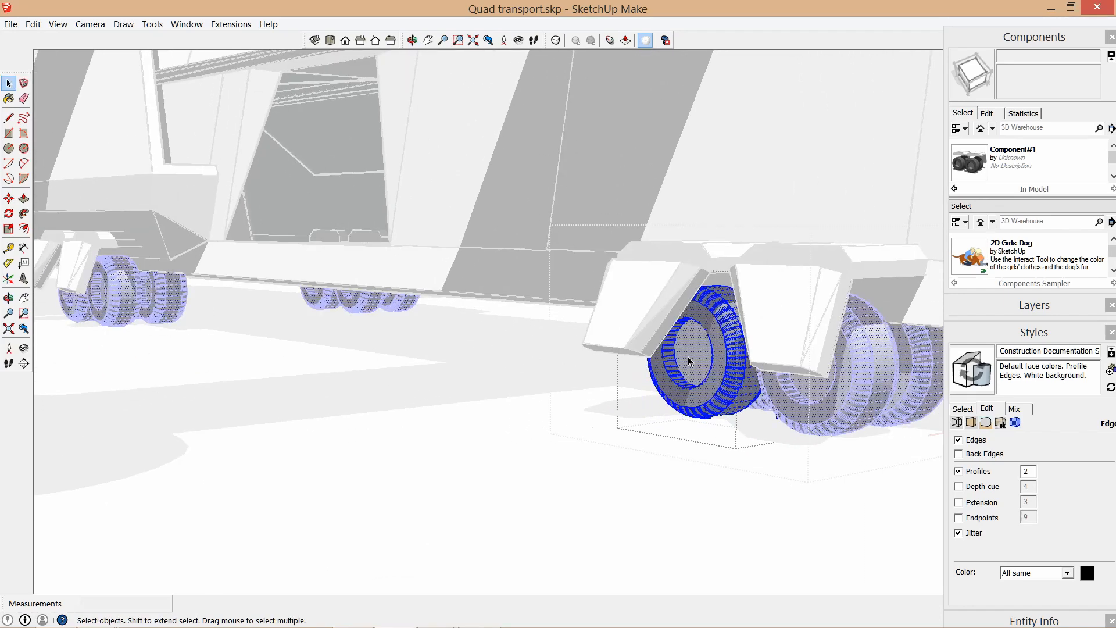
# Push/Pull the wheel's round hub face outward into a long cylinder and close the open components and groups.
pyautogui.click(688, 357)
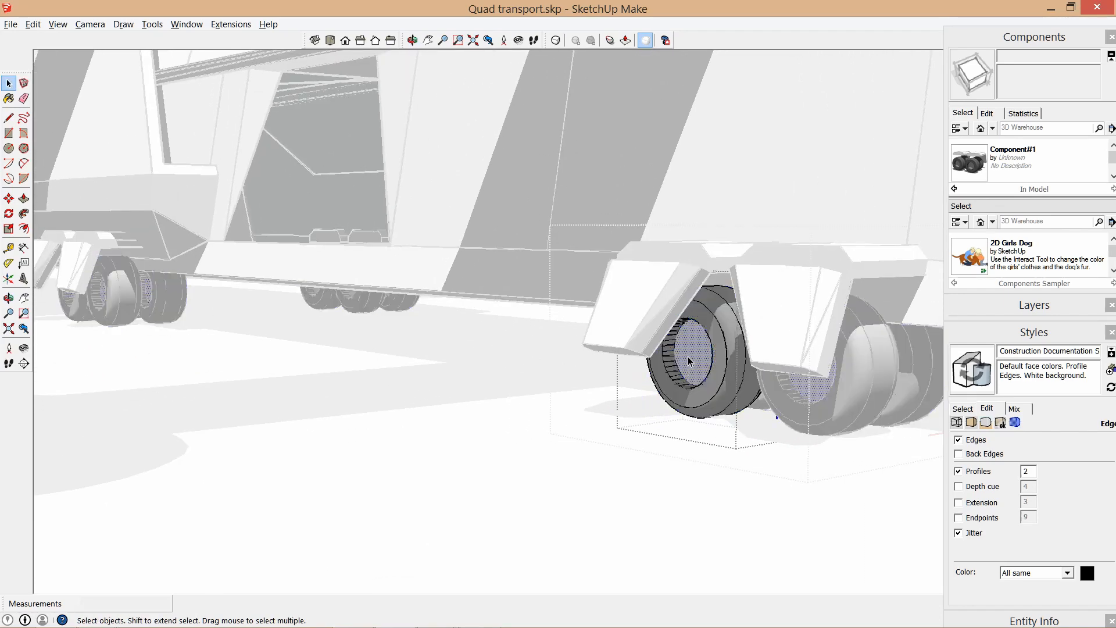
pyautogui.click(24, 198)
pyautogui.moveTo(688, 352); pyautogui.dragTo(505, 381)
pyautogui.moveTo(498, 374); pyautogui.dragTo(312, 414, button='middle')
pyautogui.press('Escape')
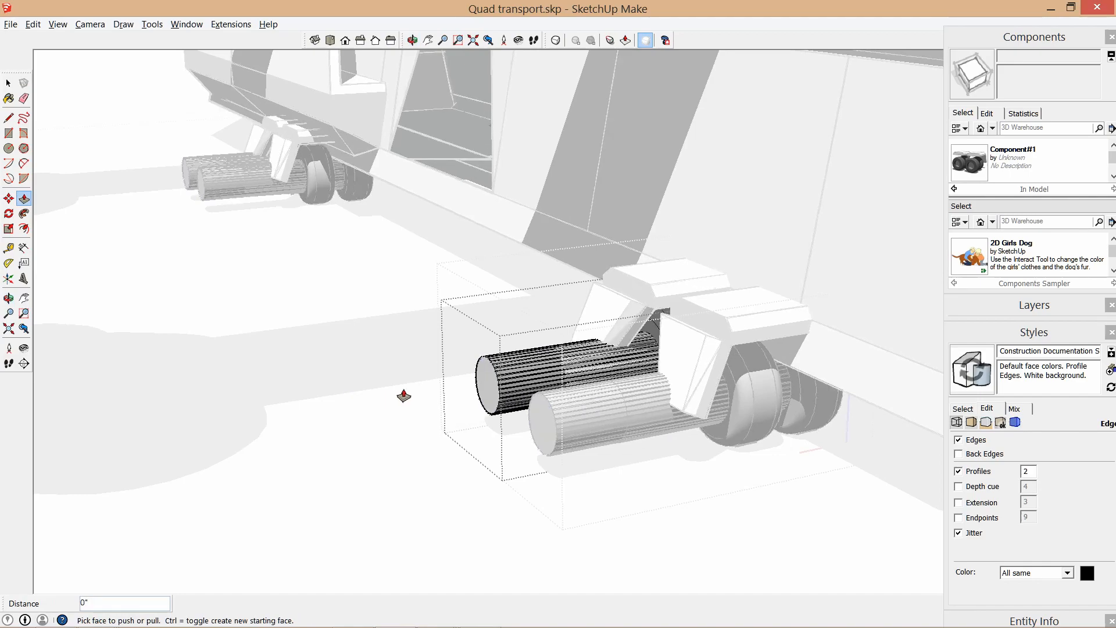
pyautogui.press('space')
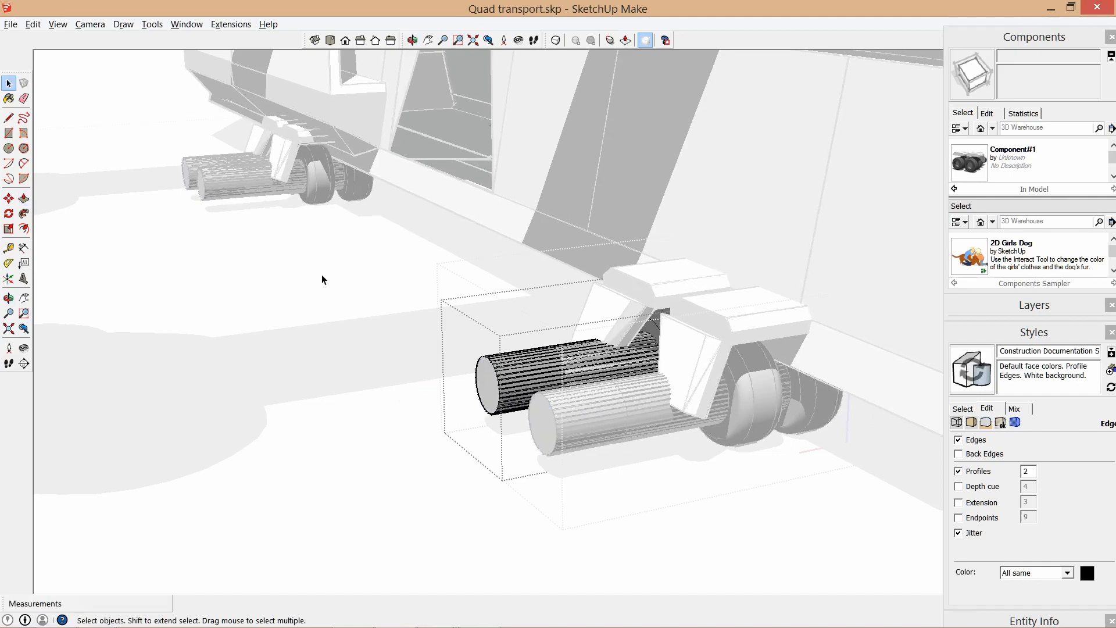
pyautogui.click(68, 127)
# Examine the extruded hubs on the front and rear wheel assemblies along the fuselage.
pyautogui.moveTo(391, 281); pyautogui.dragTo(487, 288, button='middle')
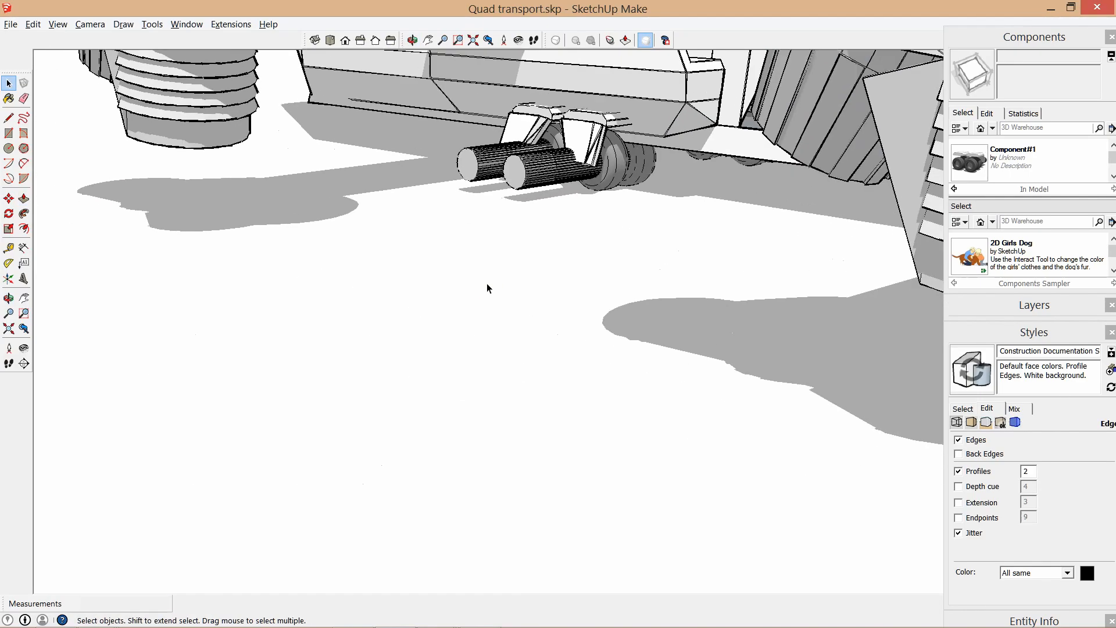
pyautogui.scroll(-3, 717, 223)
pyautogui.moveTo(824, 163); pyautogui.dragTo(558, 326, button='middle')
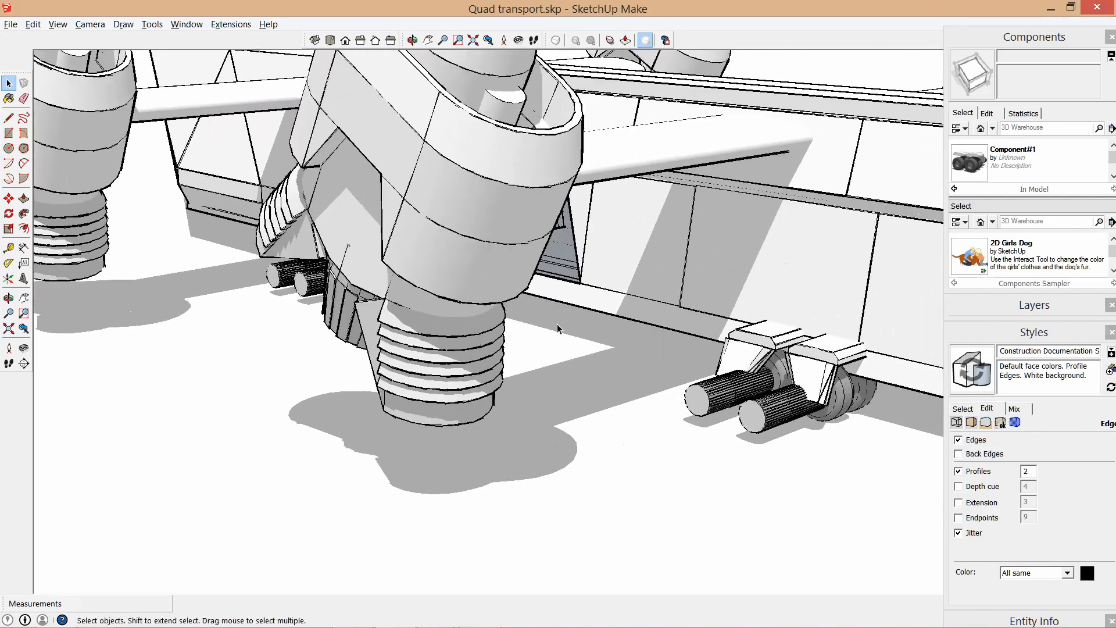
pyautogui.scroll(-5, 659, 329)
pyautogui.moveTo(659, 329); pyautogui.dragTo(247, 389, button='middle')
pyautogui.scroll(5, 612, 392)
pyautogui.scroll(-5, 611, 392)
pyautogui.scroll(5, 534, 323)
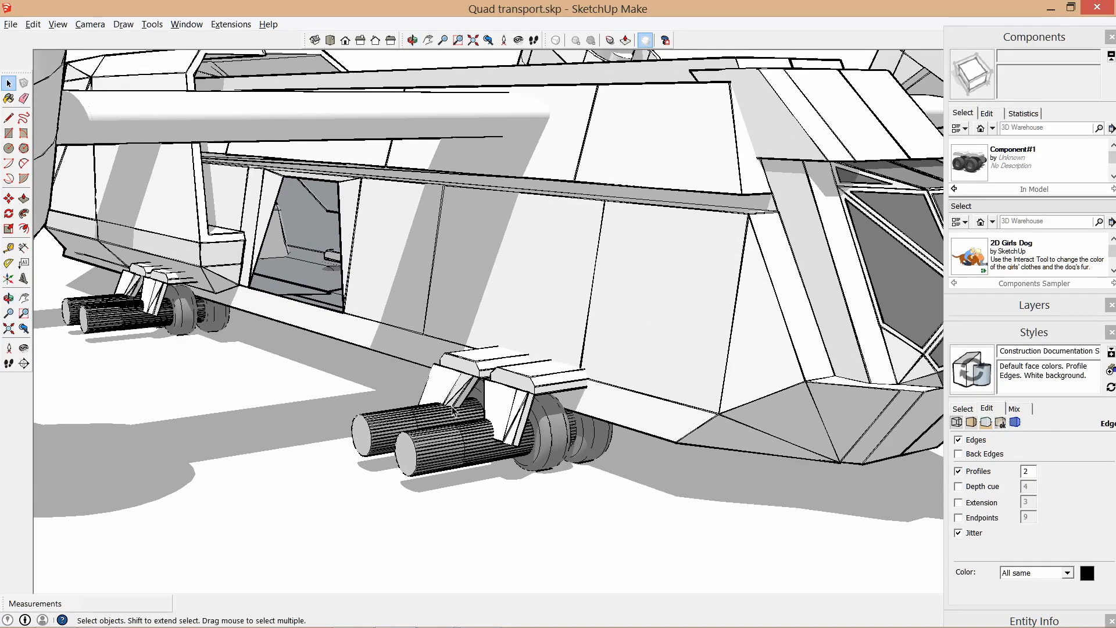
# Undo the extrusion of the wheel hubs.
pyautogui.doubleClick(427, 420)
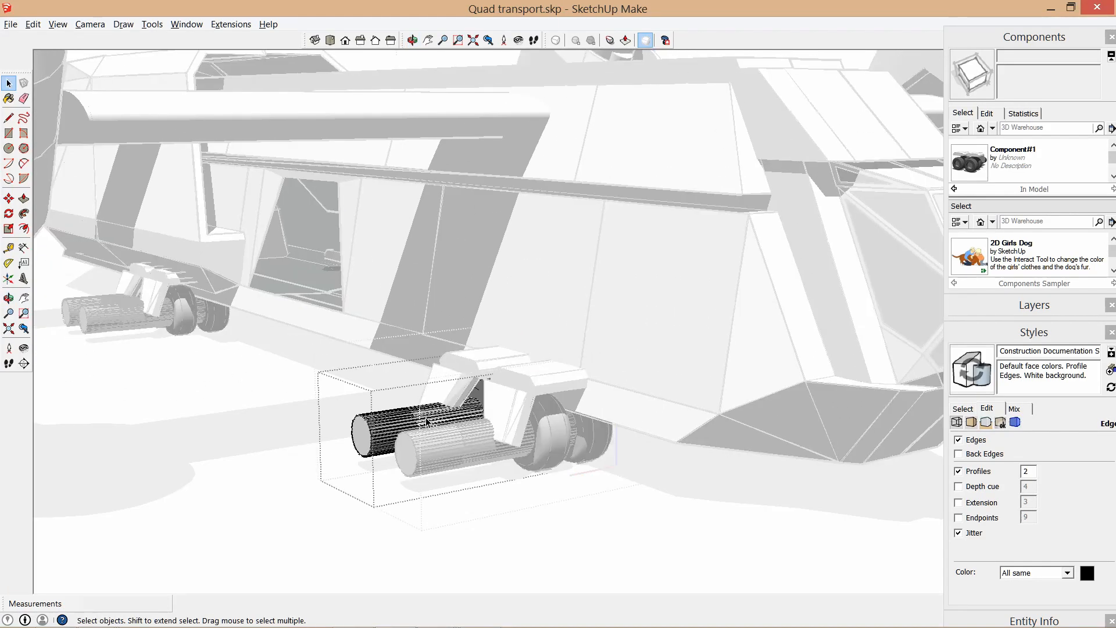
pyautogui.press('Delete')
pyautogui.scroll(-5, 427, 422)
pyautogui.scroll(-3, 427, 418)
pyautogui.moveTo(439, 365); pyautogui.dragTo(548, 392, button='middle')
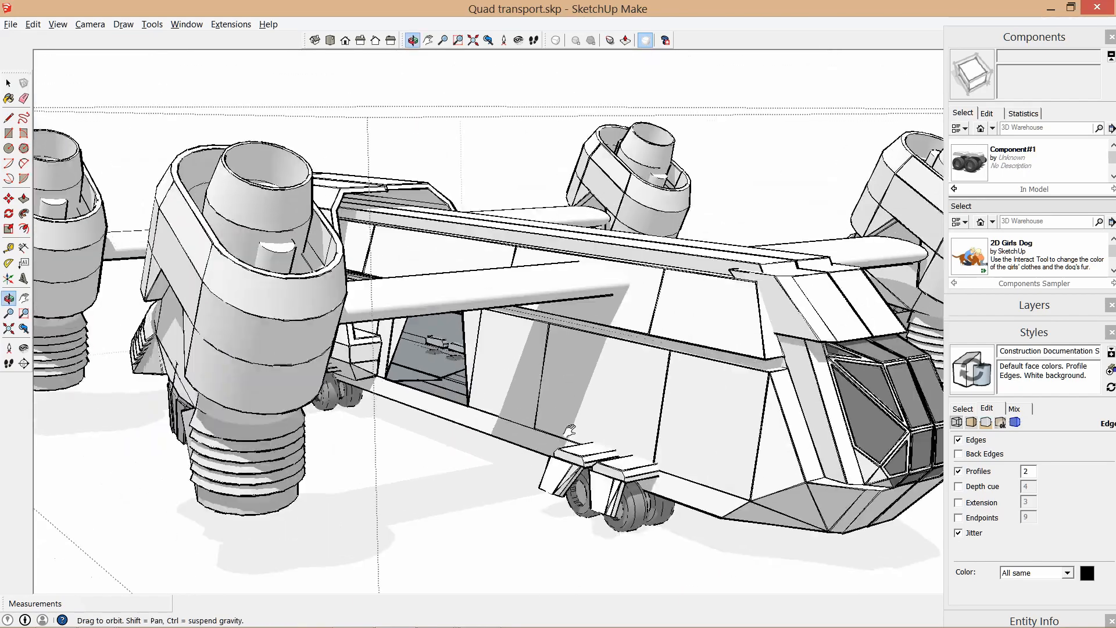
# Open the front wing and engine component for editing and select the engine pod inside it.
pyautogui.scroll(4, 548, 392)
pyautogui.doubleClick(213, 340)
pyautogui.click(219, 334)
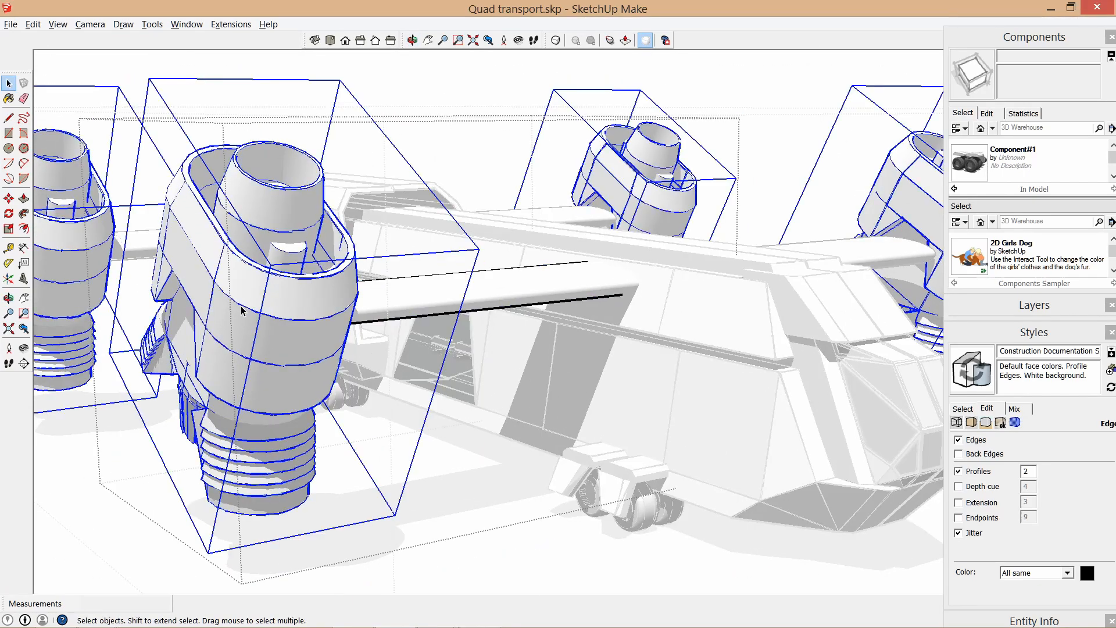
pyautogui.moveTo(326, 347); pyautogui.dragTo(680, 354, button='middle')
pyautogui.scroll(-3, 680, 354)
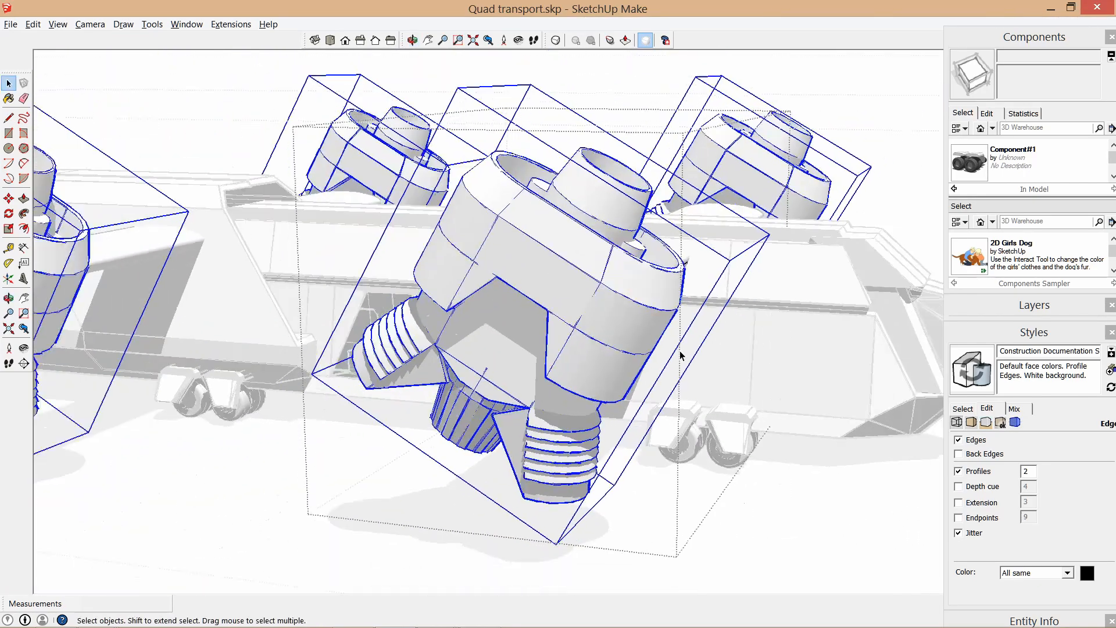
pyautogui.scroll(-3, 468, 334)
# Try rotating the selected engine pod 45 degrees in the vertical plane beside the fuselage, and undo the rotation.
pyautogui.click(9, 214)
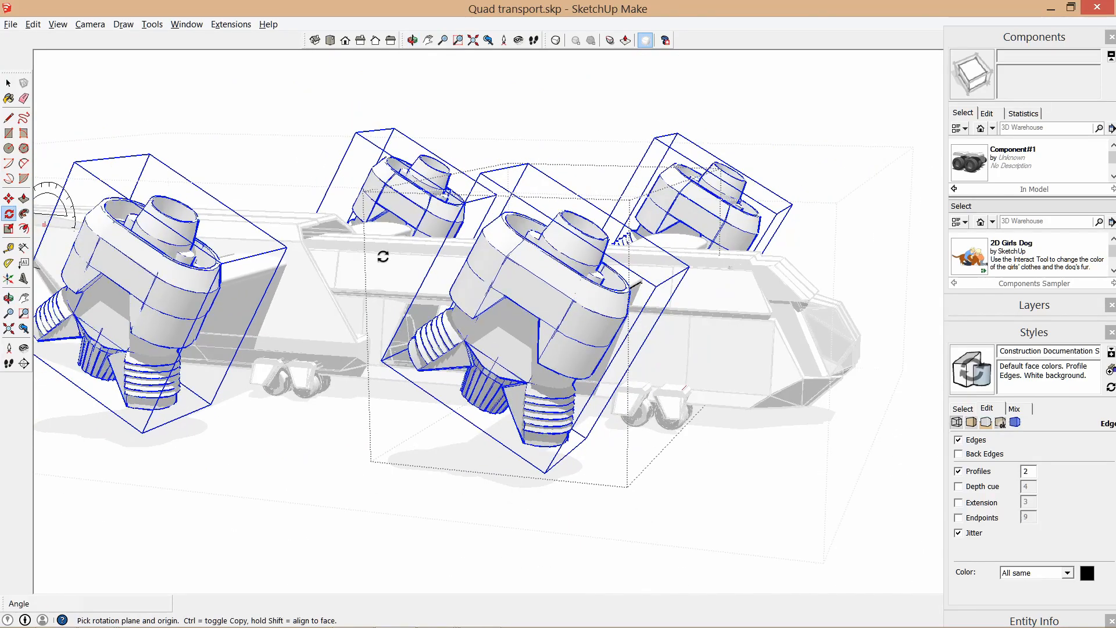
pyautogui.moveTo(381, 254); pyautogui.dragTo(616, 335, button='middle')
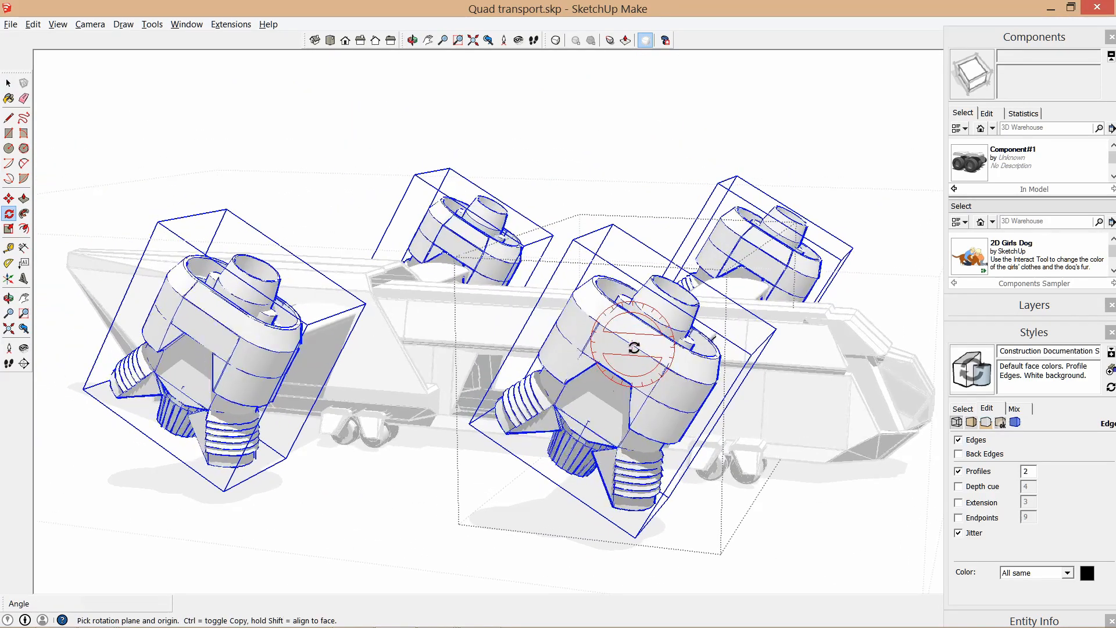
pyautogui.click(615, 370)
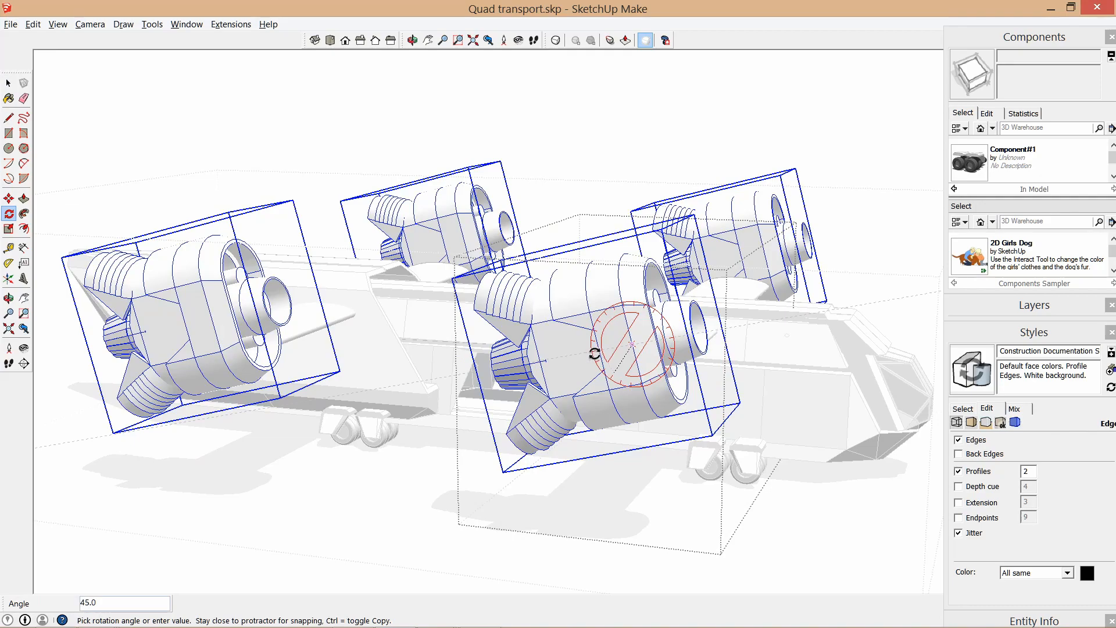
pyautogui.click(594, 353)
pyautogui.moveTo(594, 354)
pyautogui.mouseDown(button='middle')
pyautogui.moveTo(617, 349)
pyautogui.moveTo(594, 359)
pyautogui.mouseUp(button='middle')
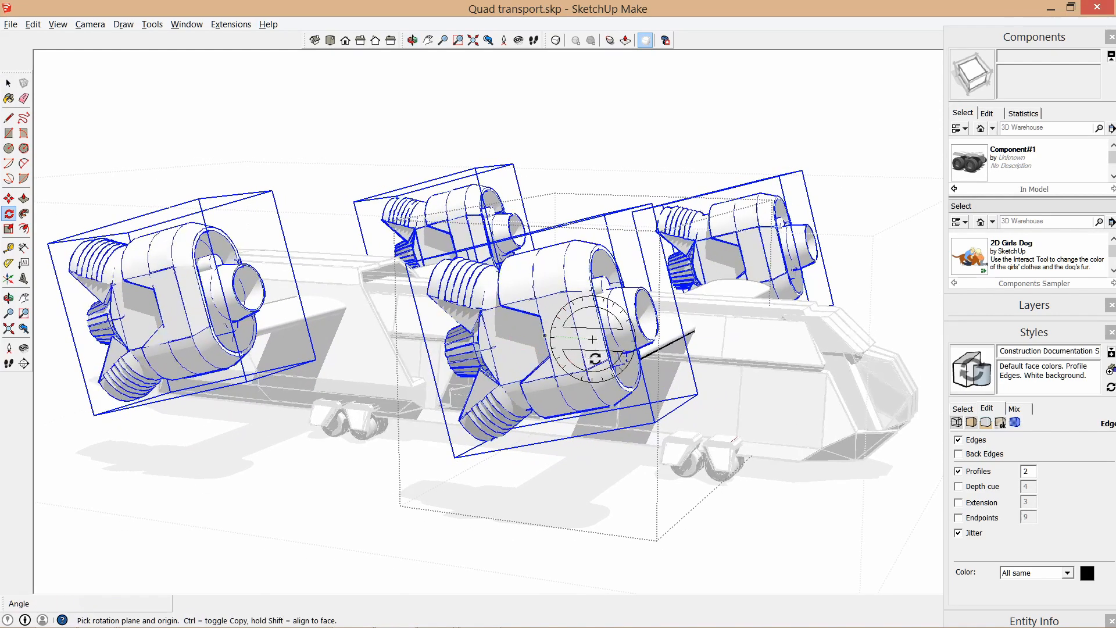
pyautogui.hotkey('ctrl', 'z')
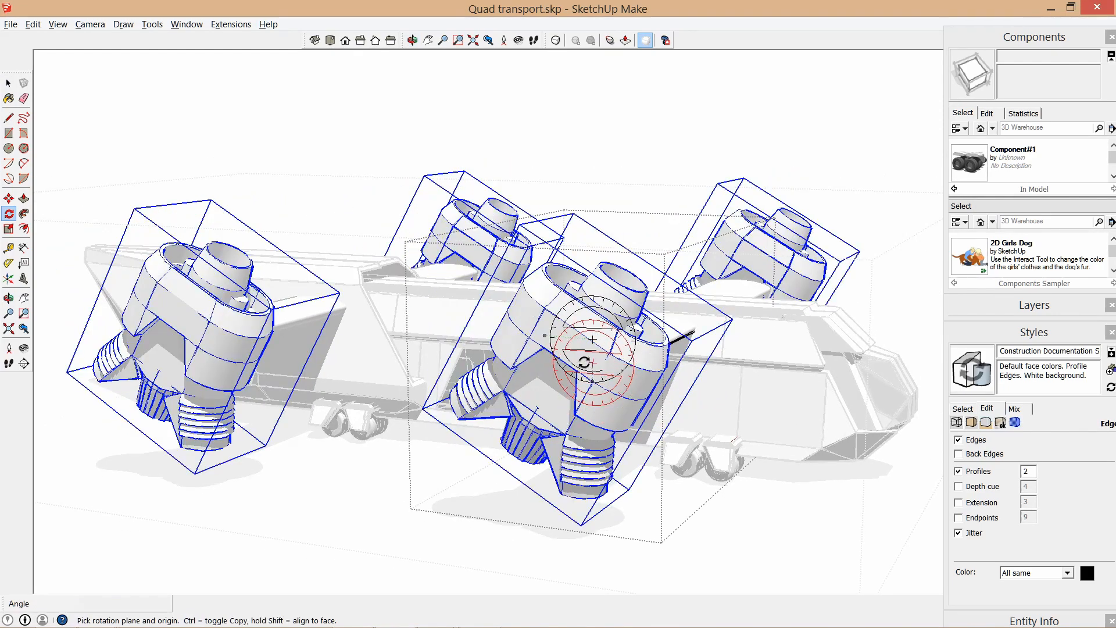
# Rotate the engine pod again into a forward-facing flight position and close the open components and groups.
pyautogui.moveTo(567, 361); pyautogui.dragTo(606, 360)
pyautogui.press('space')
pyautogui.click(271, 159)
pyautogui.moveTo(272, 160); pyautogui.dragTo(354, 172, button='middle')
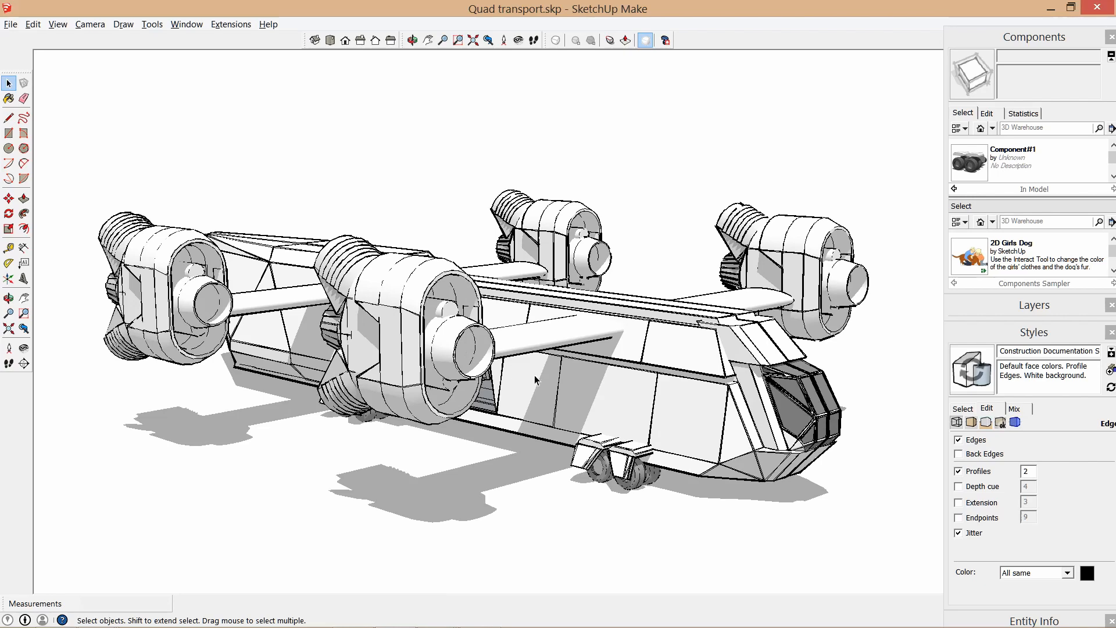
# Undo the engine pod rotation and leave the wing and engine component.
pyautogui.moveTo(513, 393); pyautogui.dragTo(528, 393, button='middle')
pyautogui.hotkey('ctrl', 'z')
pyautogui.hotkey('ctrl', 'z')
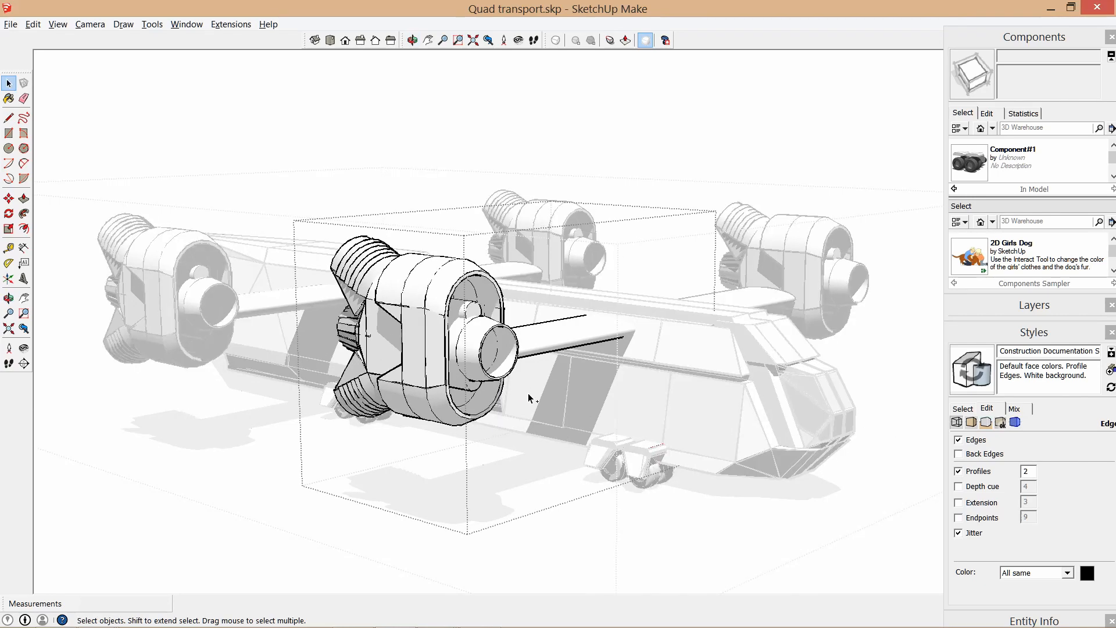
pyautogui.click(741, 202)
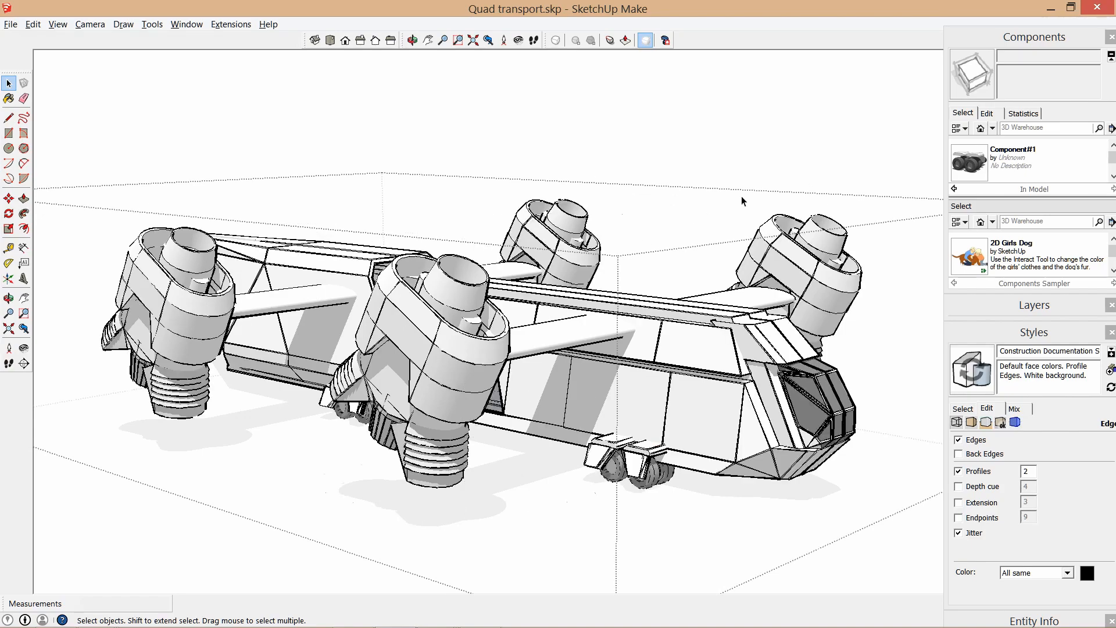
# Expand the layer list, hide Layer1 to see the transport without its wheels, and show the layer again.
pyautogui.moveTo(584, 391); pyautogui.dragTo(558, 326, button='middle')
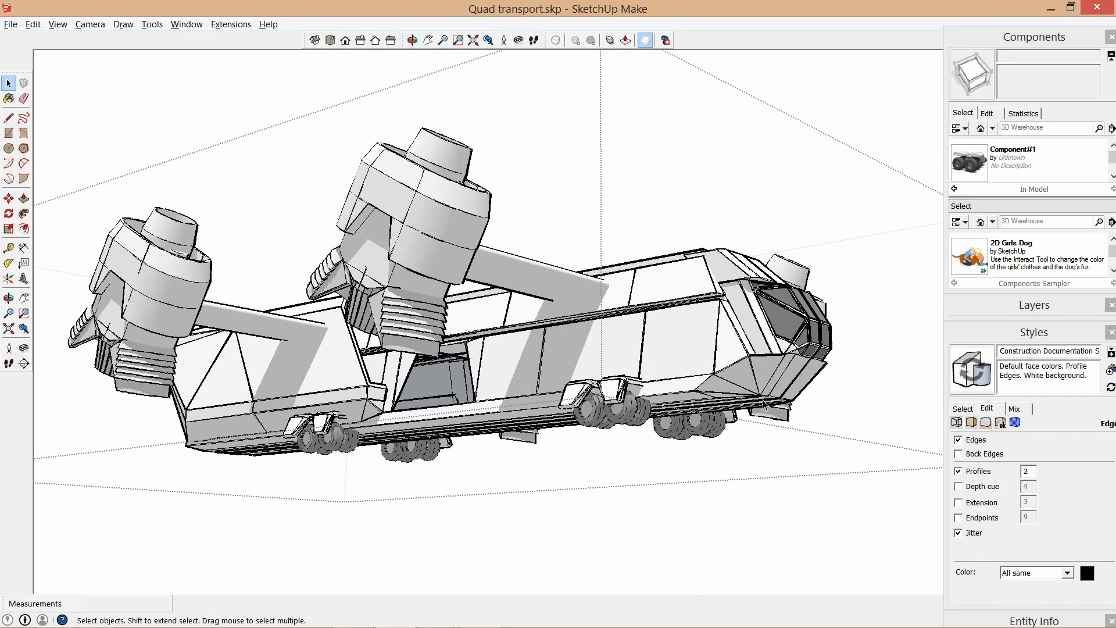
pyautogui.click(1018, 306)
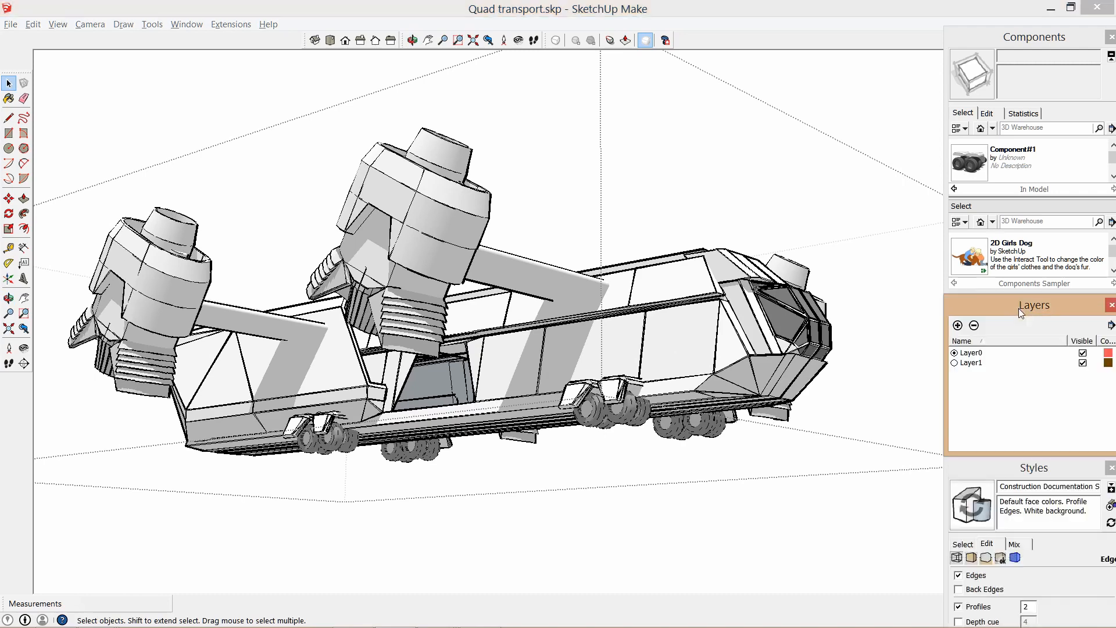
pyautogui.click(1082, 363)
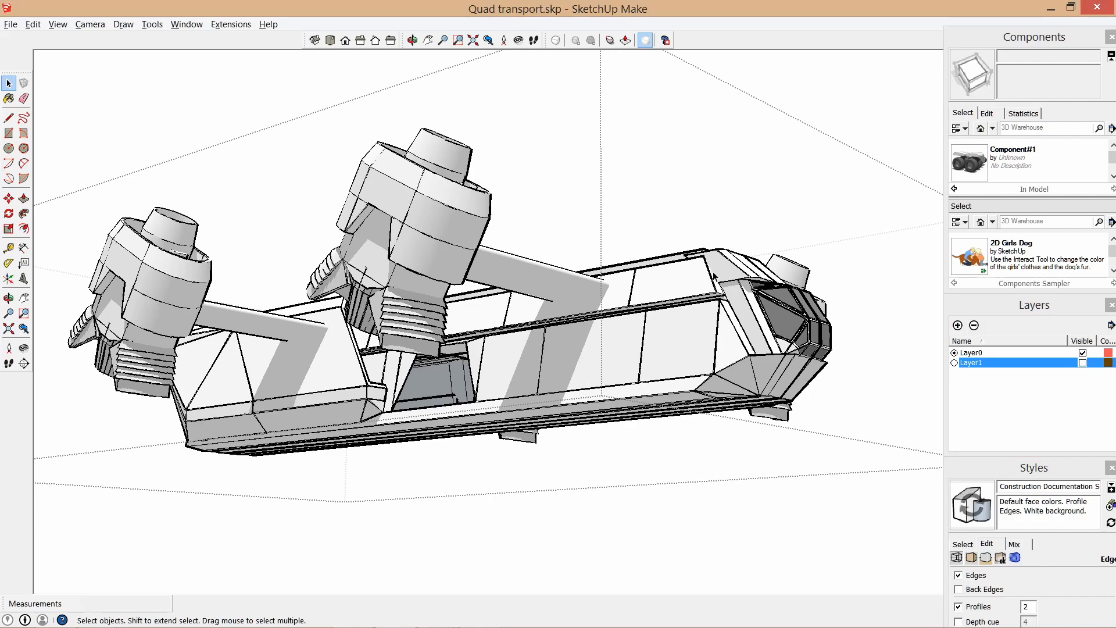
pyautogui.click(389, 209)
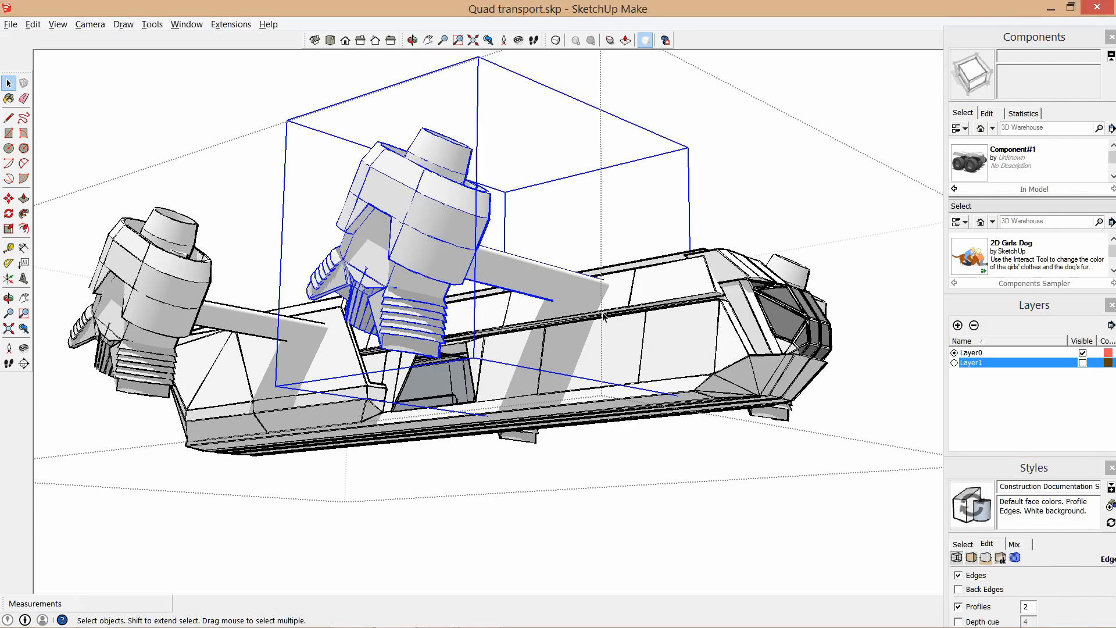
pyautogui.moveTo(603, 317); pyautogui.dragTo(721, 312, button='middle')
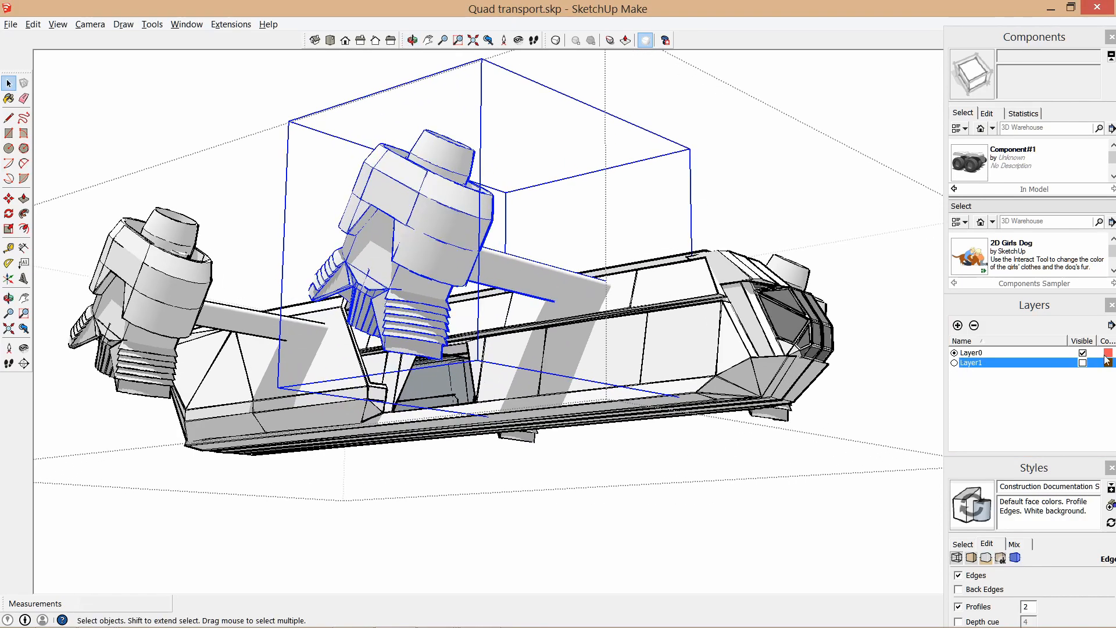
pyautogui.click(1082, 363)
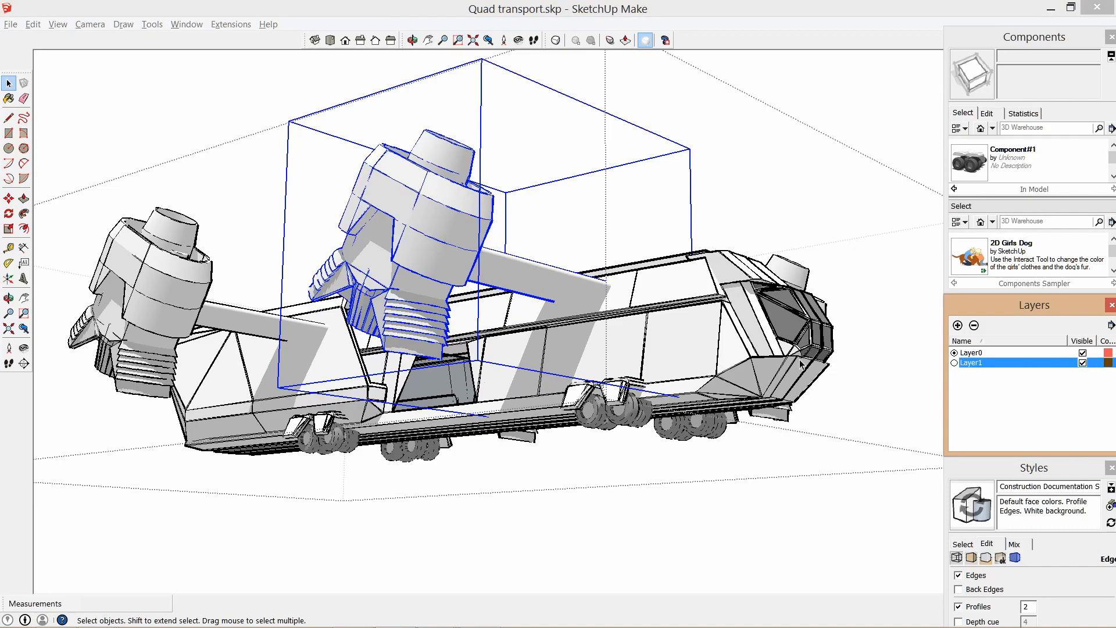
# Open the front wheel component beside the fuselage for editing and select one of its wheel guards.
pyautogui.click(602, 424)
pyautogui.moveTo(589, 422)
pyautogui.mouseDown(button='middle')
pyautogui.moveTo(599, 407)
pyautogui.moveTo(590, 463)
pyautogui.moveTo(611, 498)
pyautogui.moveTo(578, 415)
pyautogui.mouseUp(button='middle')
pyautogui.scroll(8, 572, 404)
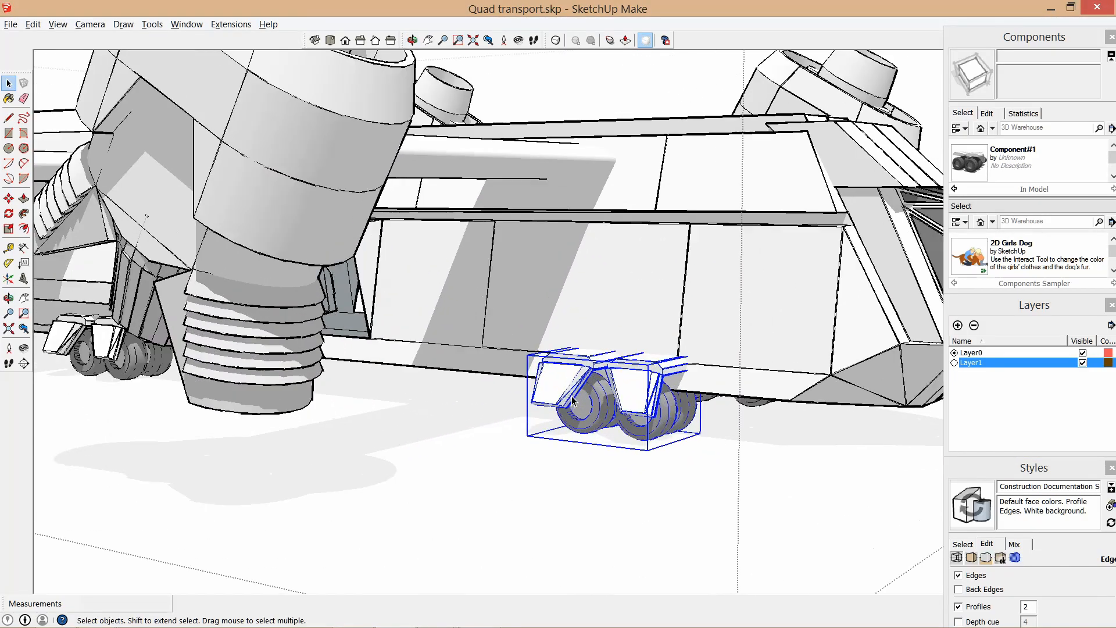
pyautogui.moveTo(512, 458); pyautogui.dragTo(454, 448, button='middle')
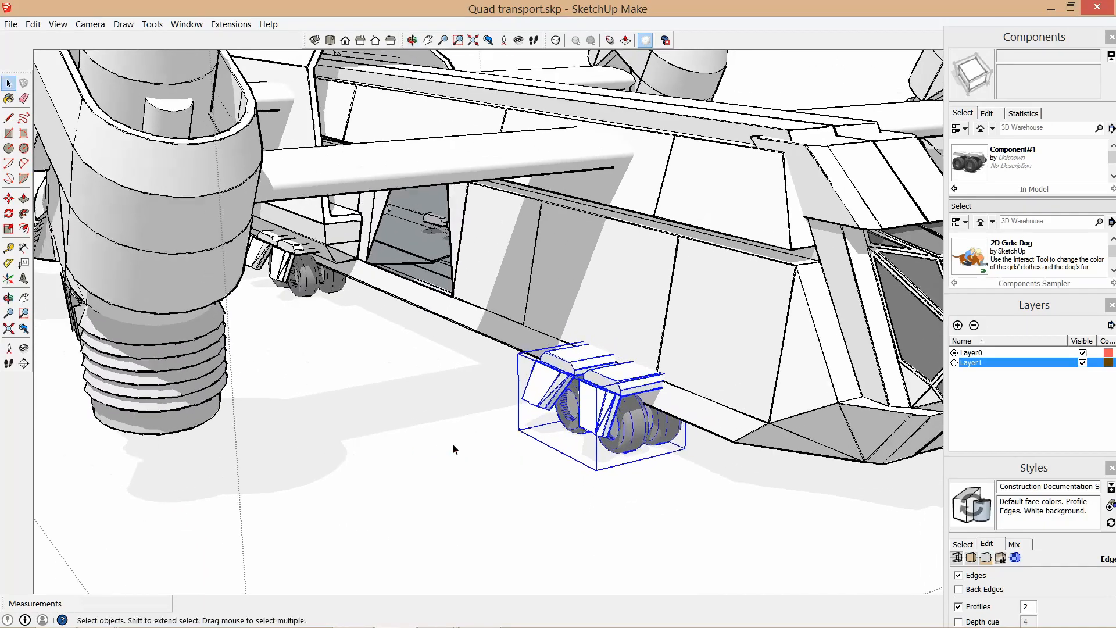
pyautogui.doubleClick(545, 379)
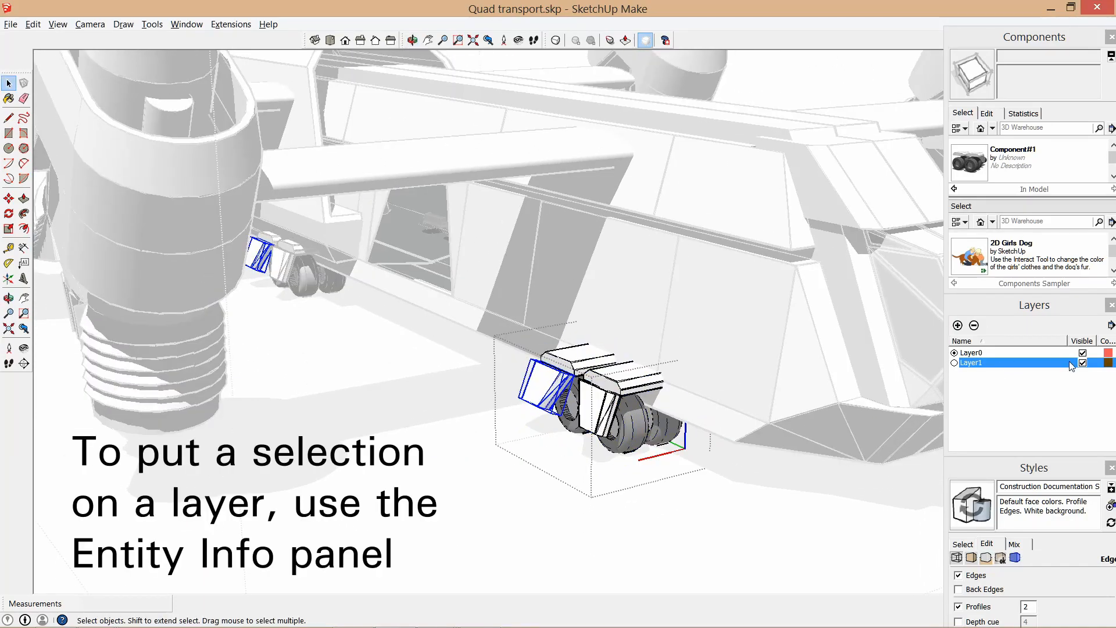
# Make Layer1 the active layer, then hide Layer0 and show it again.
pyautogui.click(985, 355)
pyautogui.click(962, 363)
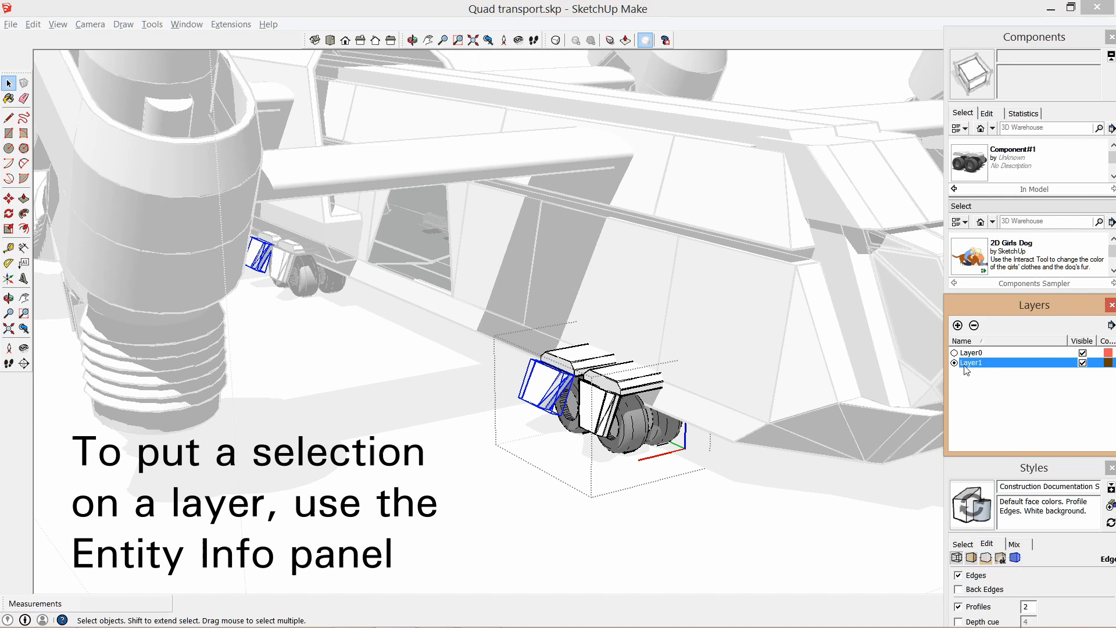
pyautogui.click(1083, 362)
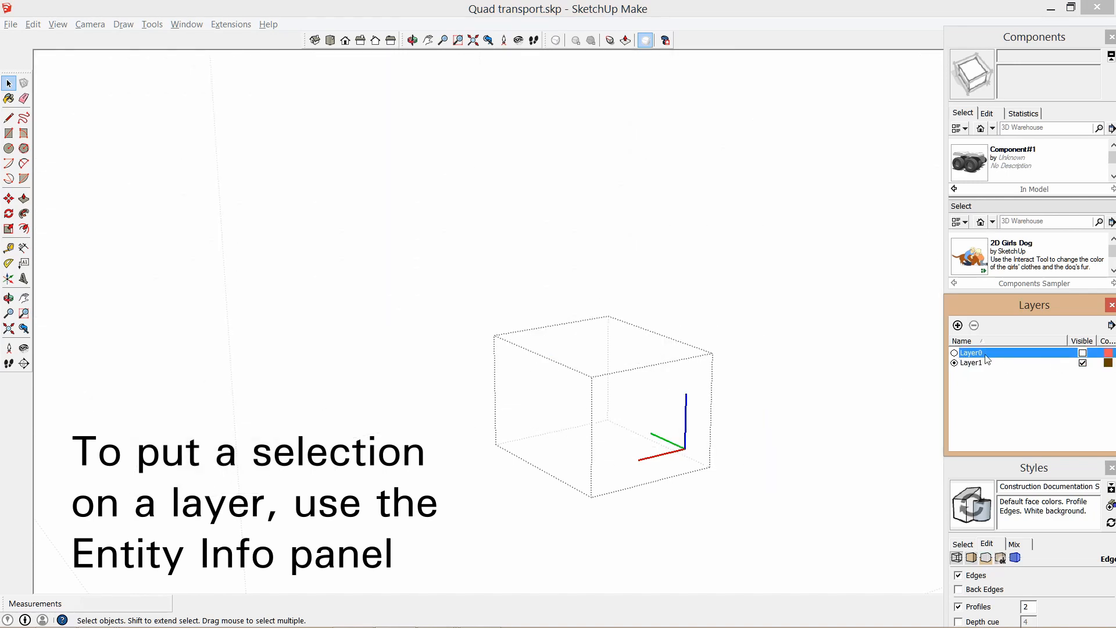
pyautogui.click(1083, 361)
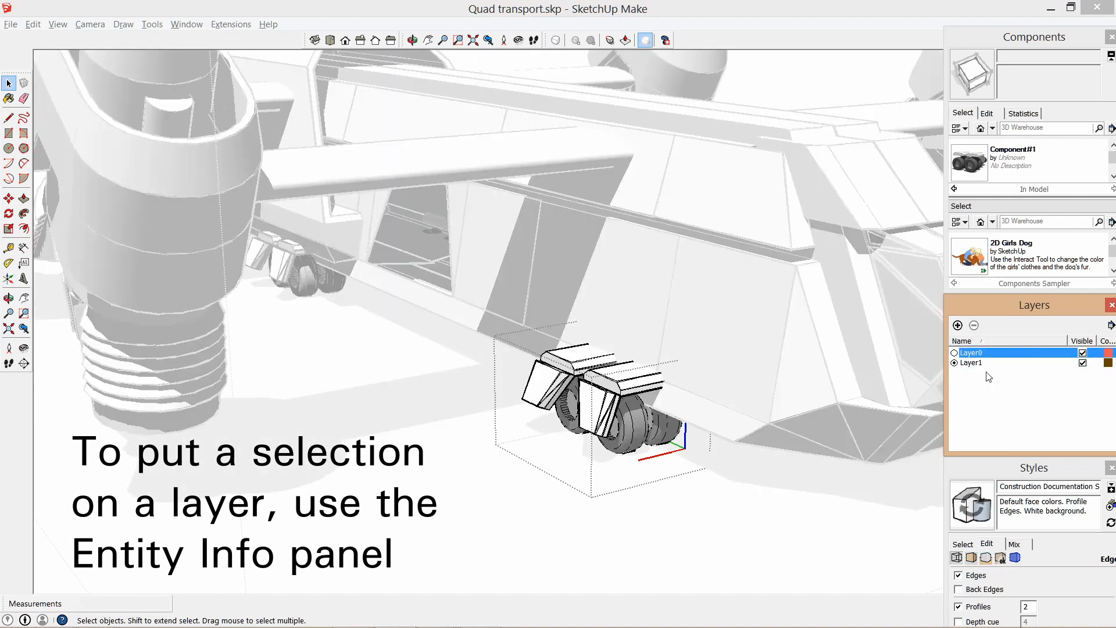
pyautogui.click(975, 364)
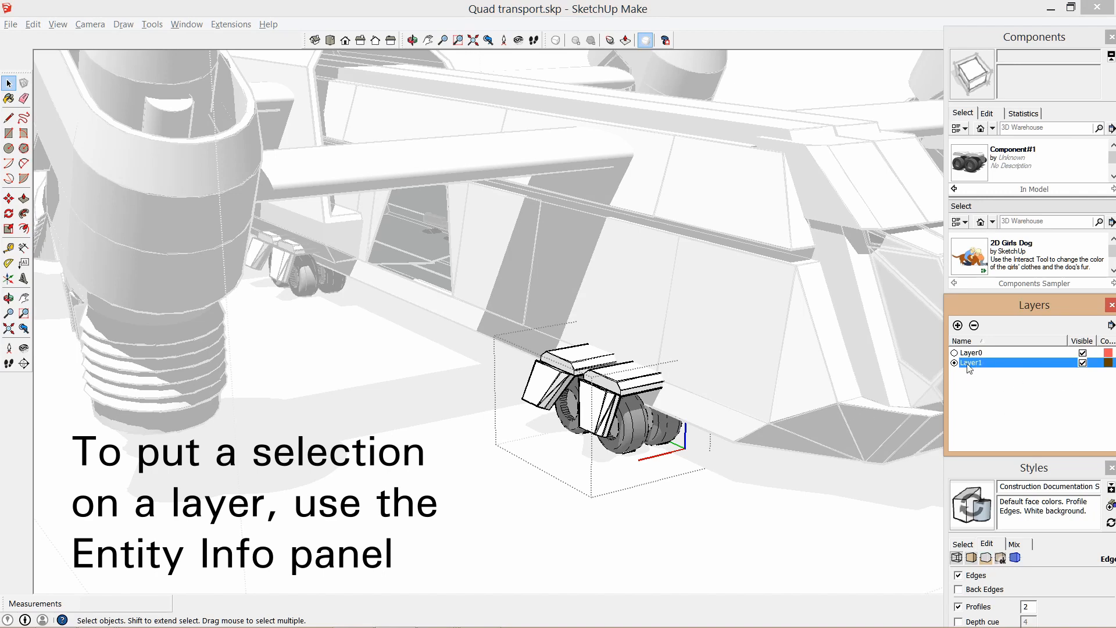
# Leave the wheel component, clear the selection, and collapse the component browser to bring the entity information into view.
pyautogui.click(612, 405)
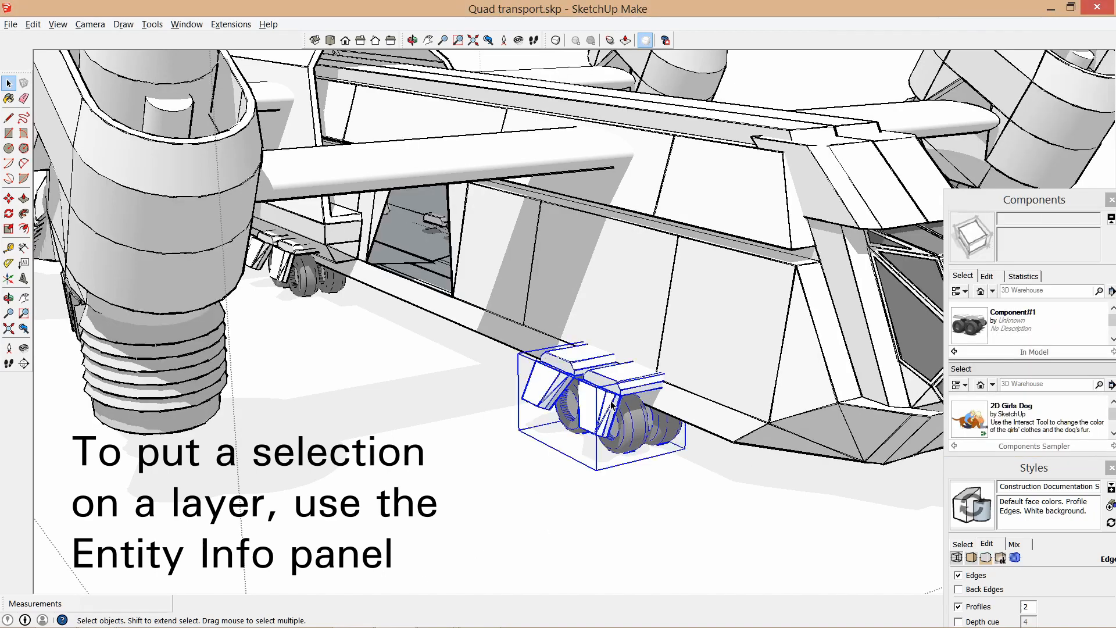
pyautogui.click(465, 499)
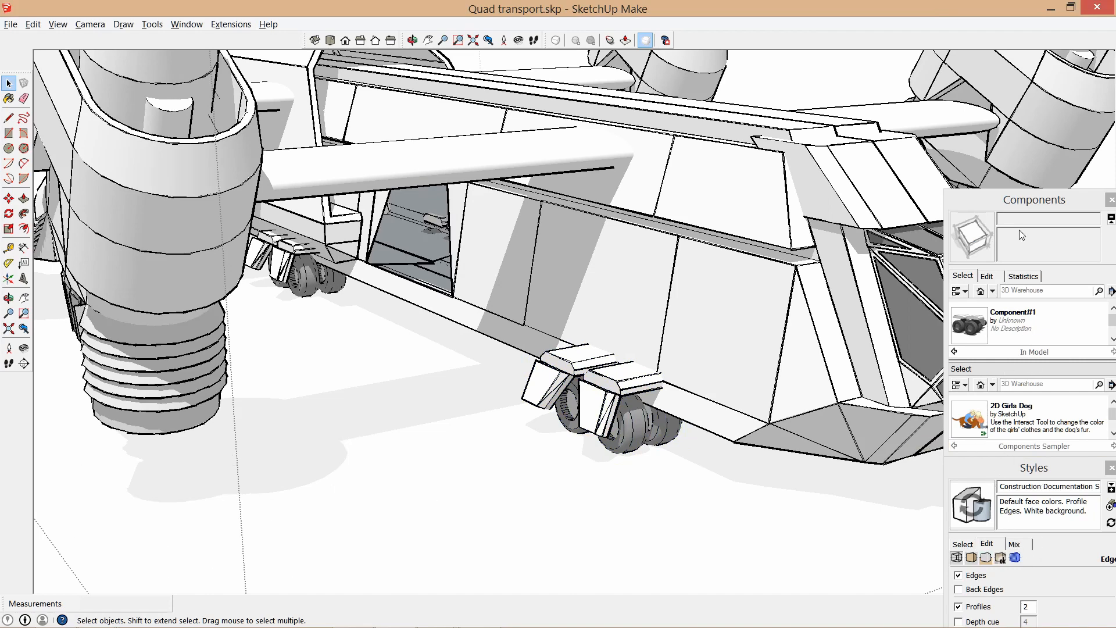
pyautogui.click(1022, 208)
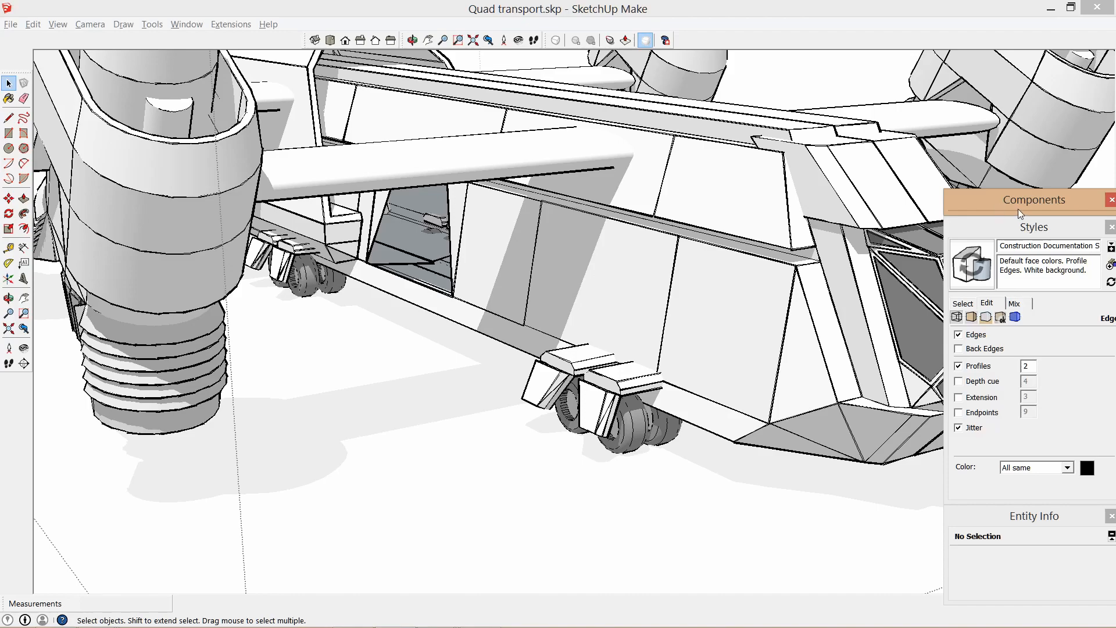
# Select the front fuselage component and the front wing and engine component in turn to examine their entity information.
pyautogui.click(508, 306)
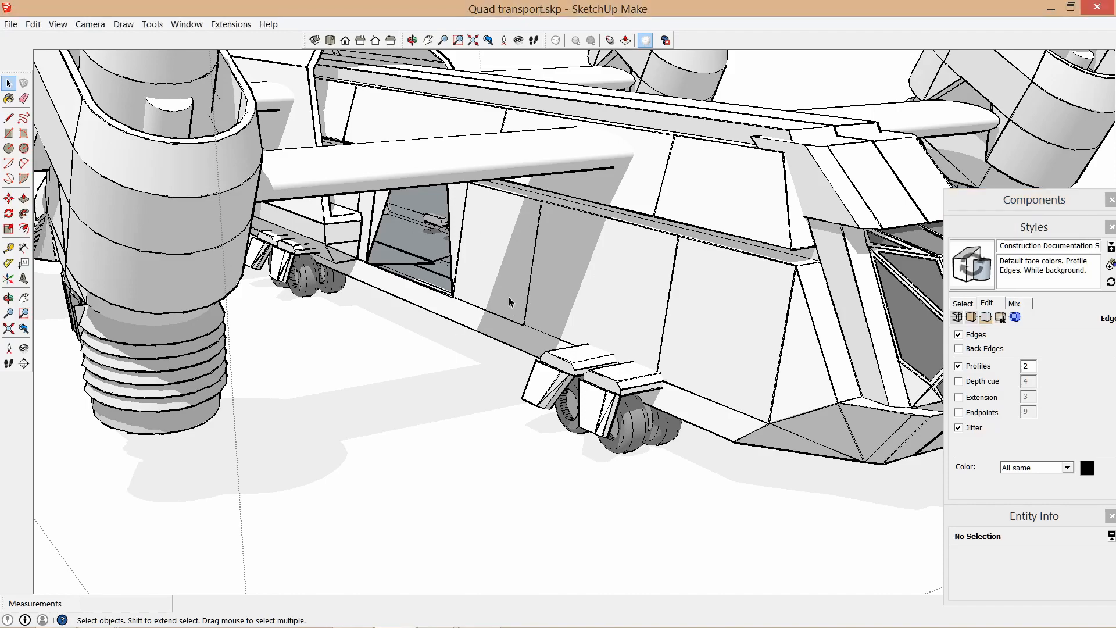
pyautogui.scroll(-8, 506, 317)
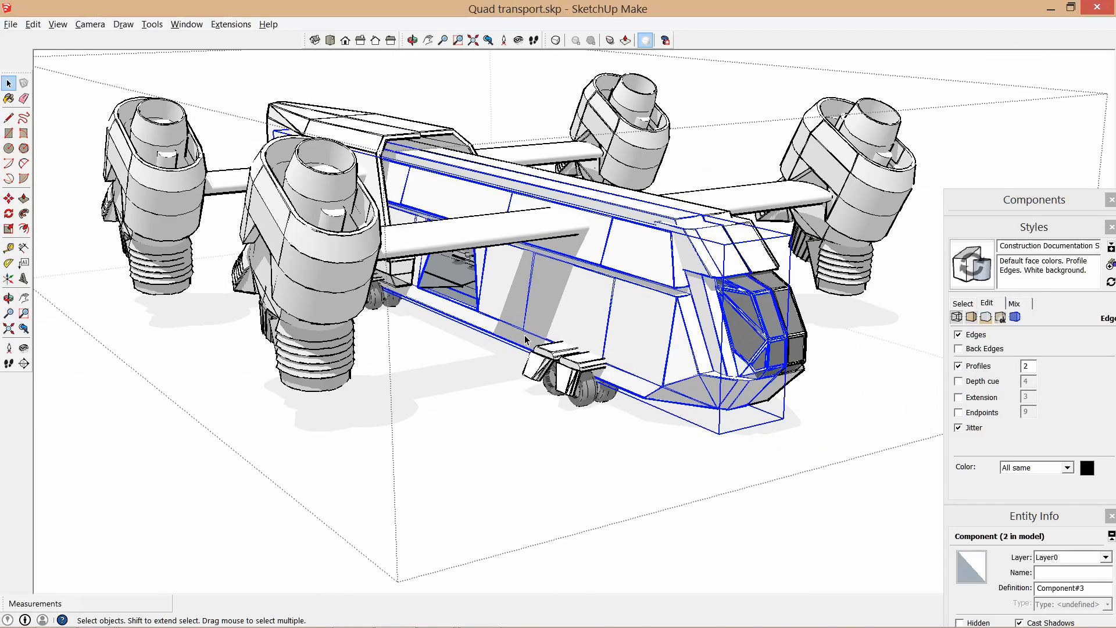
pyautogui.moveTo(526, 340); pyautogui.dragTo(504, 319, button='middle')
pyautogui.click(383, 306)
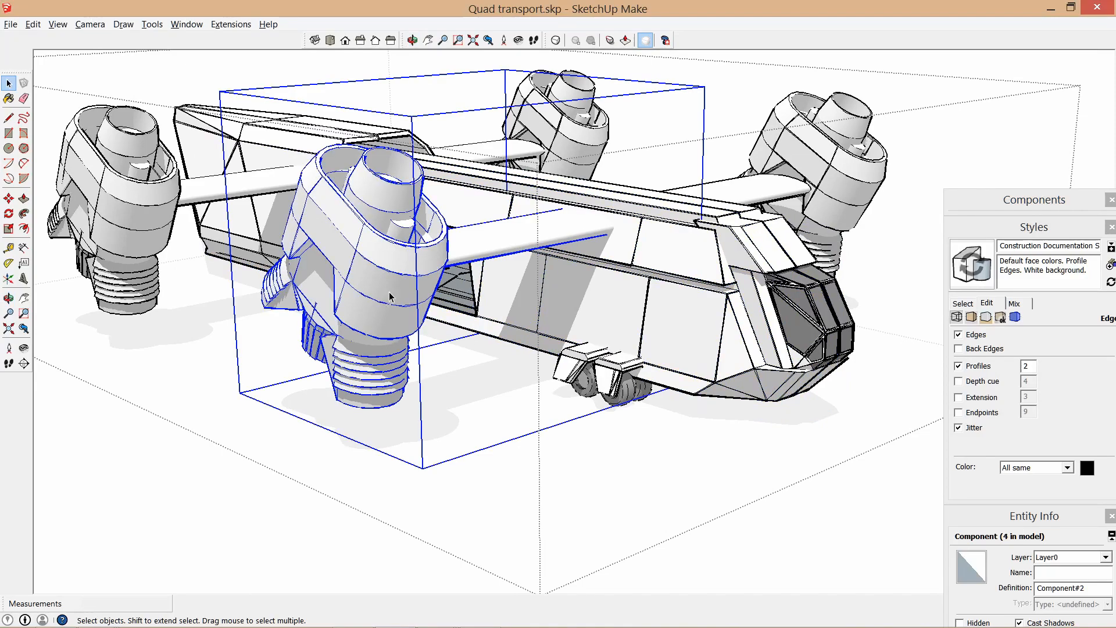
pyautogui.moveTo(389, 296); pyautogui.dragTo(512, 320, button='middle')
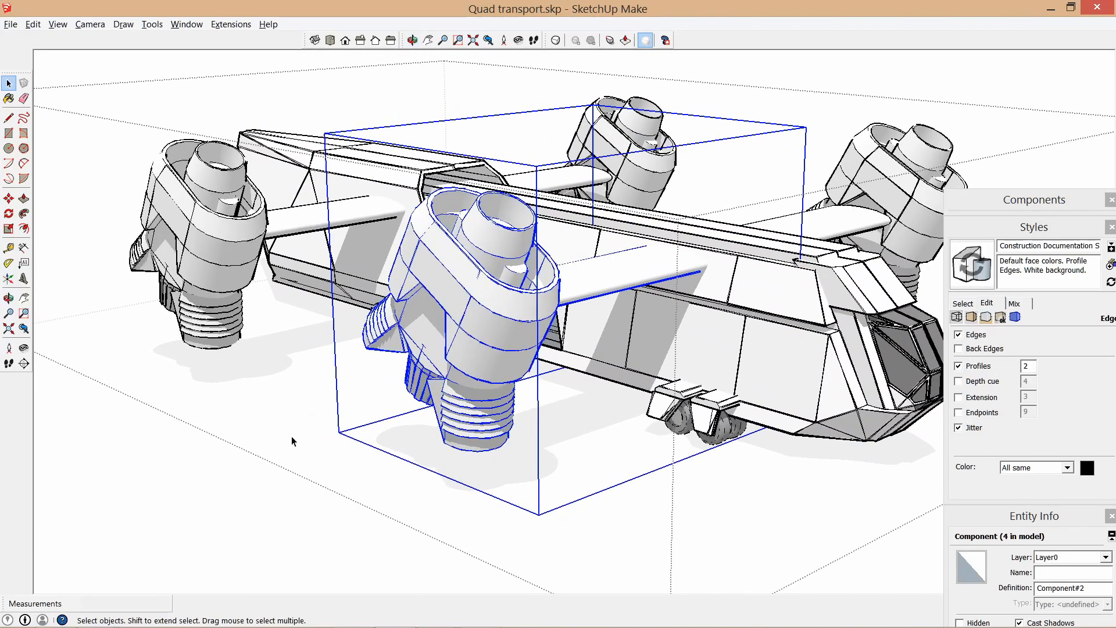
pyautogui.click(191, 487)
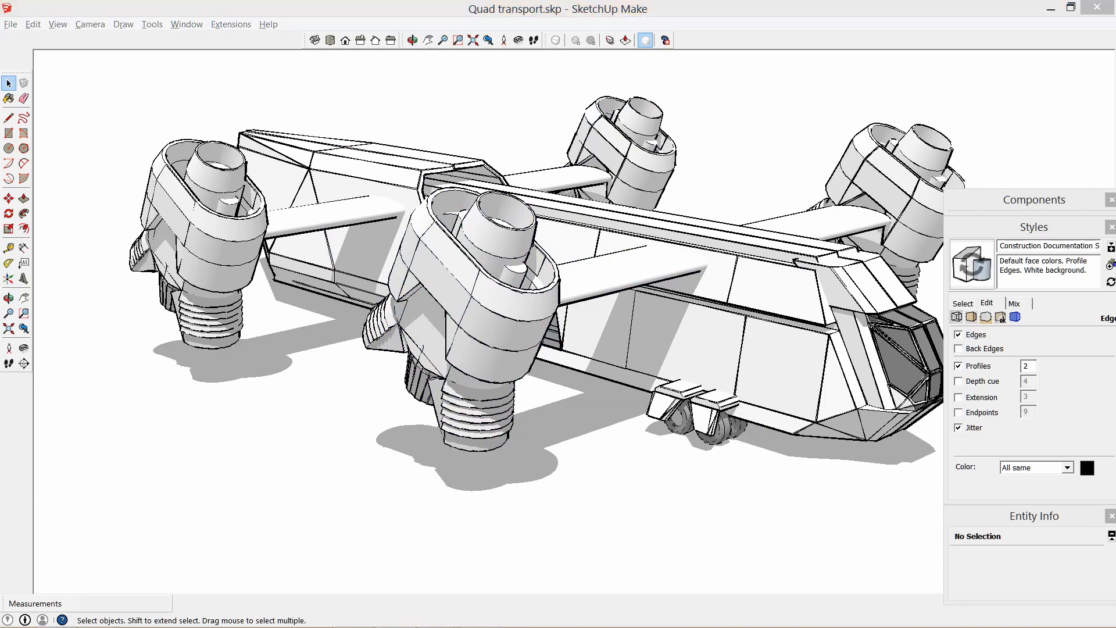
# Turn the model's shadows off and back on to compare the transport with and without them.
pyautogui.moveTo(303, 366)
pyautogui.mouseDown(button='middle')
pyautogui.moveTo(351, 344)
pyautogui.moveTo(274, 341)
pyautogui.moveTo(372, 321)
pyautogui.mouseUp(button='middle')
pyautogui.click(151, 24)
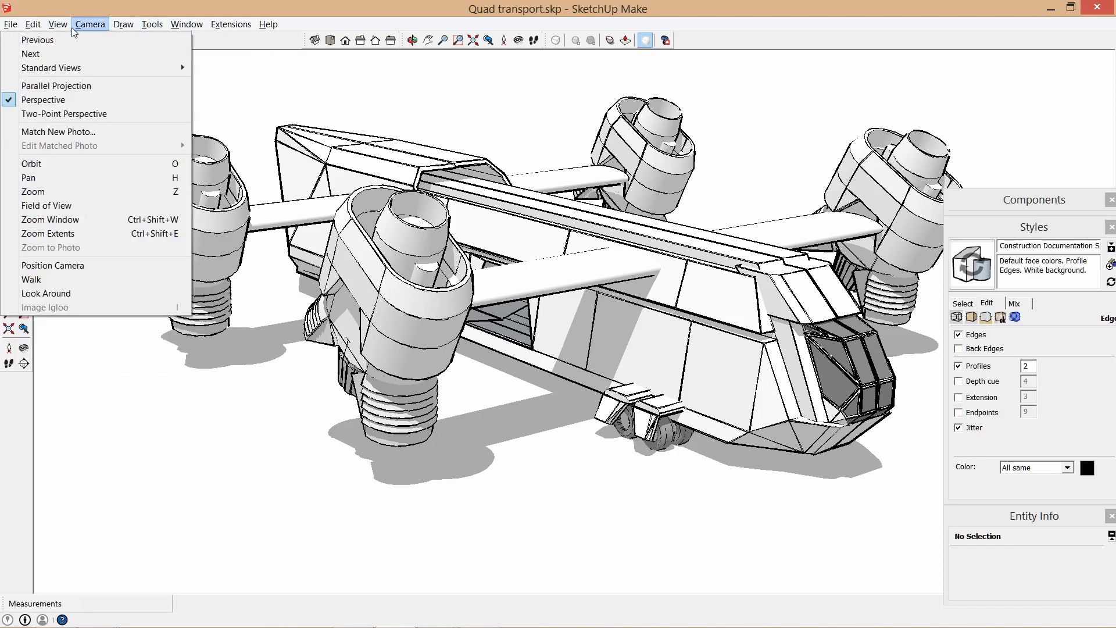
pyautogui.moveTo(58, 24)
pyautogui.click(58, 145)
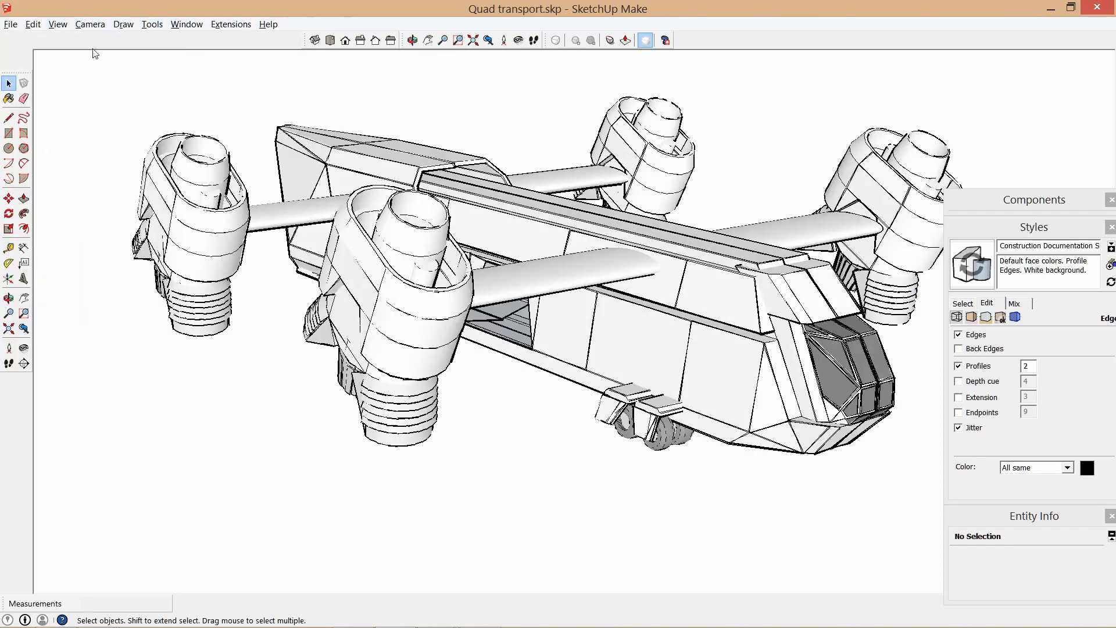
pyautogui.click(57, 23)
pyautogui.click(59, 145)
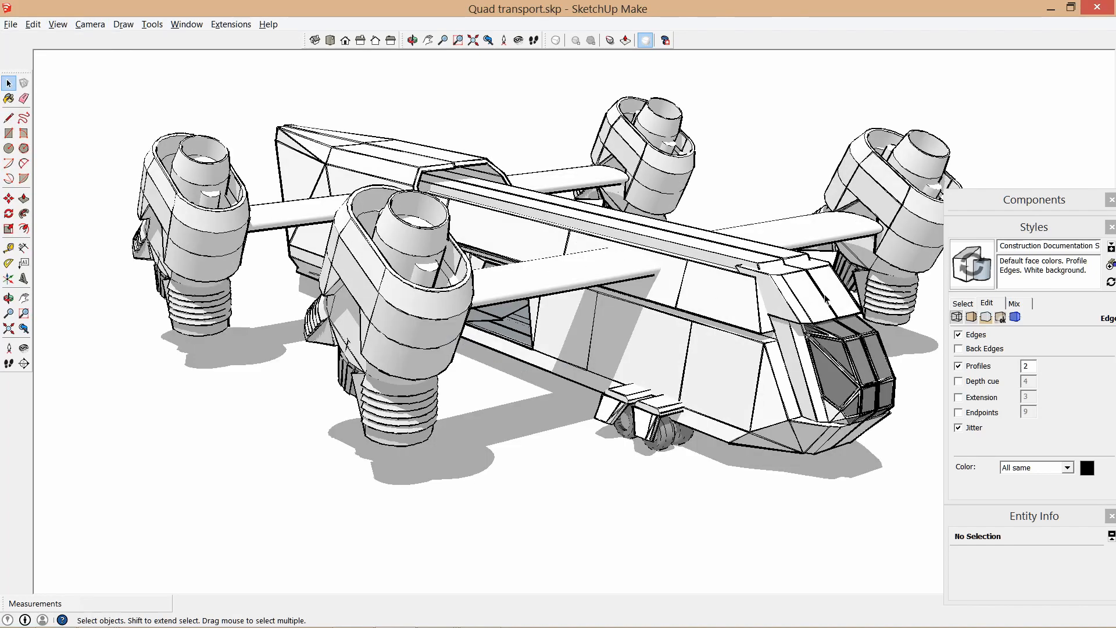
# Open the shadow settings, move their window to the front of the transport, and clear the selection.
pyautogui.click(652, 330)
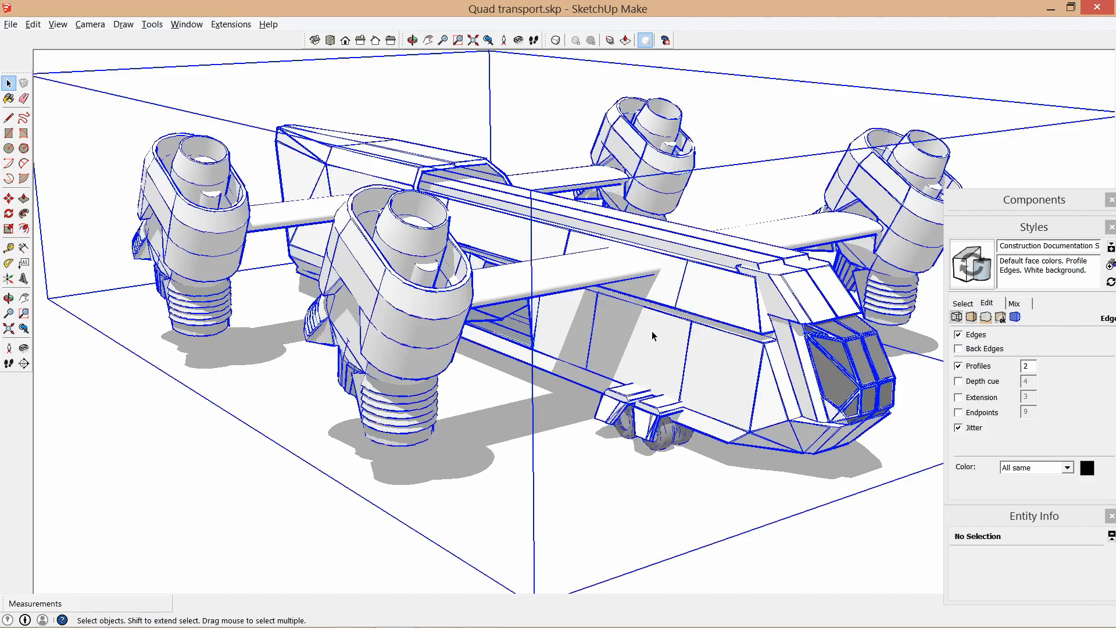
pyautogui.click(231, 24)
pyautogui.moveTo(186, 24)
pyautogui.click(161, 144)
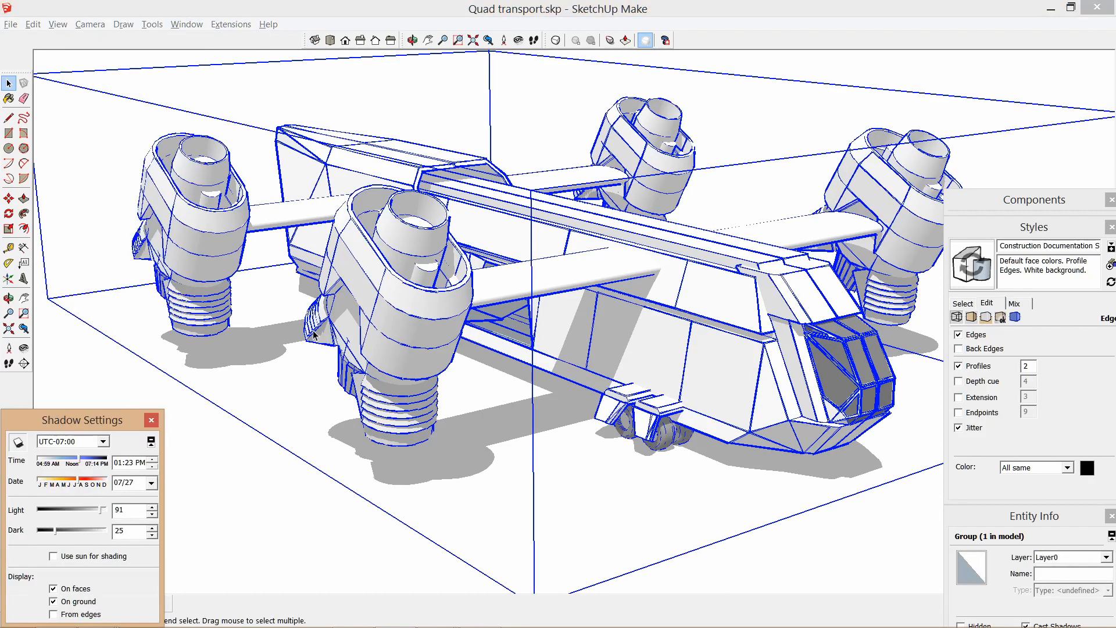
pyautogui.moveTo(81, 428); pyautogui.dragTo(822, 383)
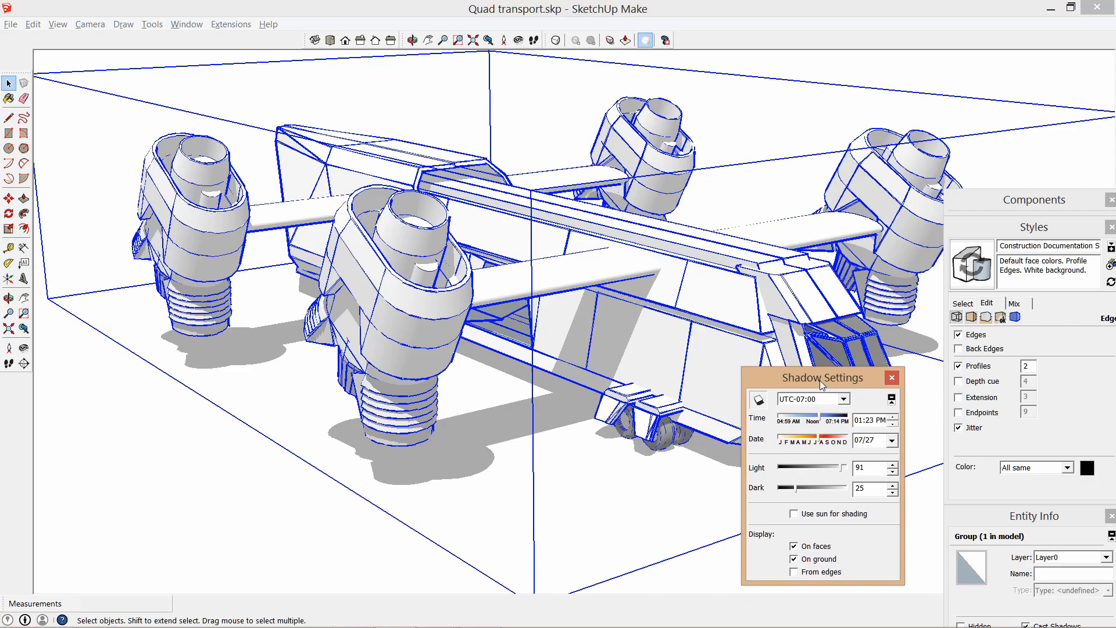
pyautogui.click(236, 463)
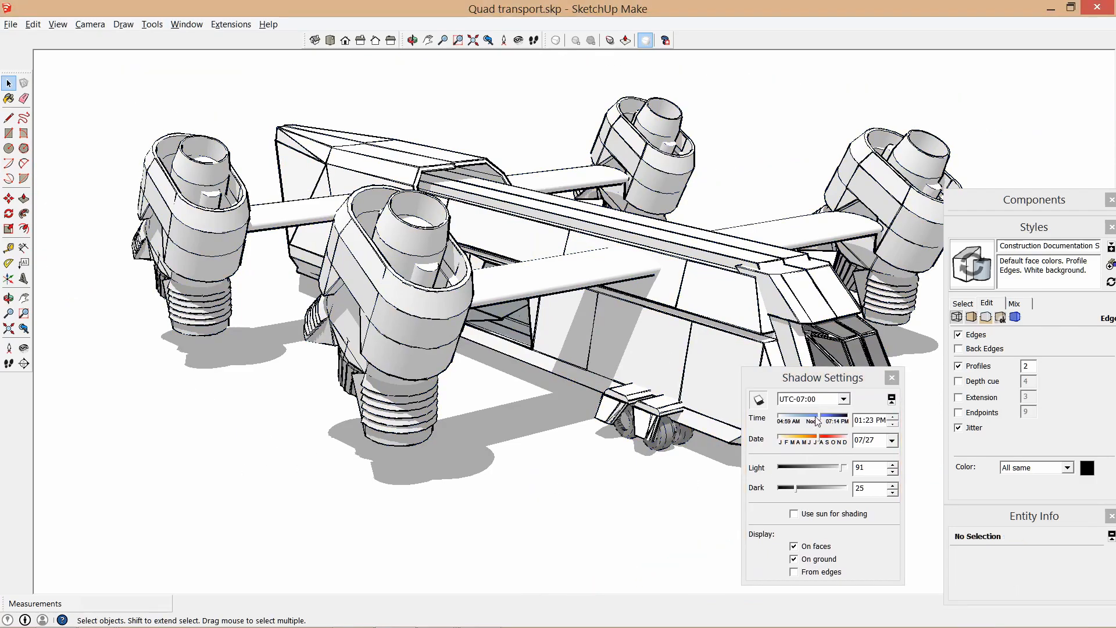
# Set the shadow time to 10:38 AM and the shadow date to 09/12.
pyautogui.moveTo(817, 421); pyautogui.dragTo(820, 422)
pyautogui.click(405, 179)
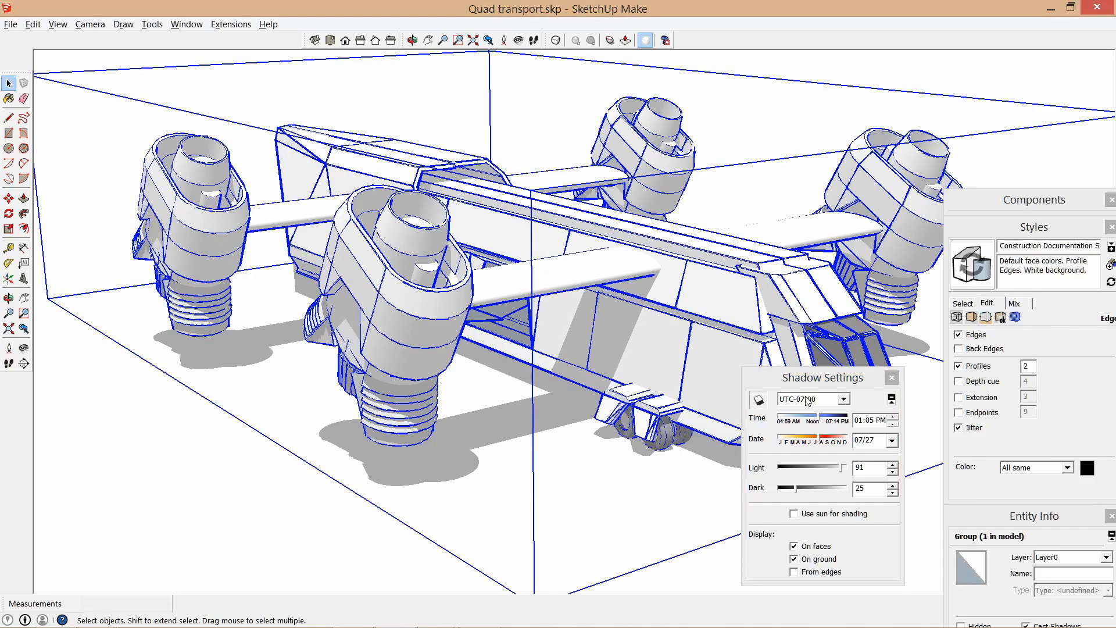
pyautogui.moveTo(816, 420)
pyautogui.mouseDown()
pyautogui.moveTo(803, 422)
pyautogui.moveTo(823, 437)
pyautogui.mouseUp()
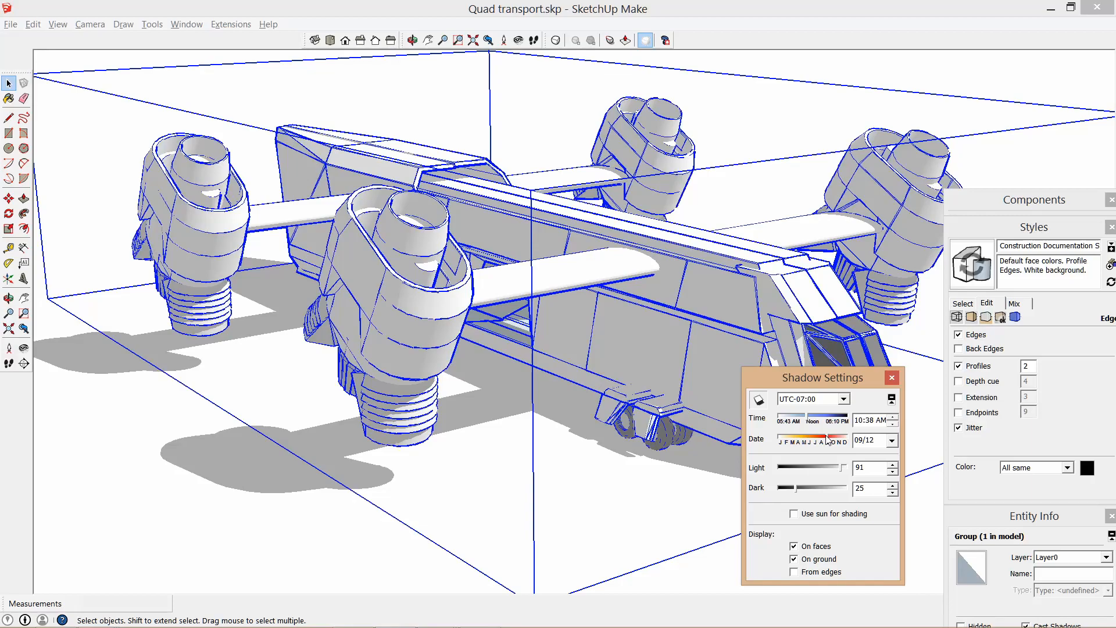
# Set the shadow date to 09/09, Light to 85 and Dark to 32, and deselect the transport.
pyautogui.moveTo(828, 440)
pyautogui.mouseDown()
pyautogui.moveTo(835, 469)
pyautogui.moveTo(734, 493)
pyautogui.mouseUp()
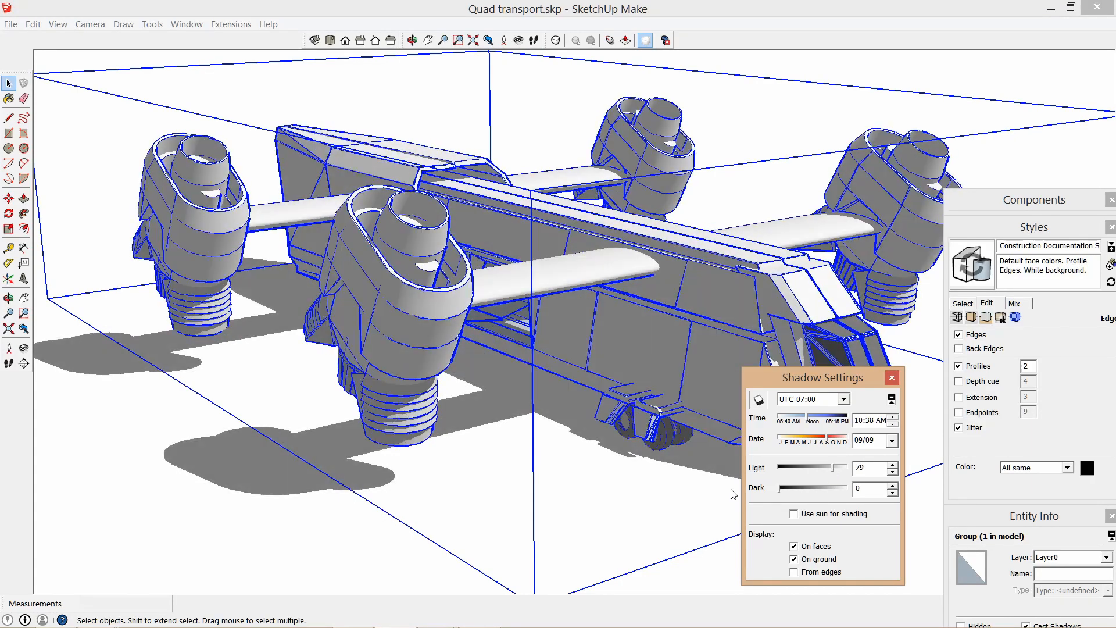
pyautogui.moveTo(610, 372)
pyautogui.mouseDown(button='middle')
pyautogui.moveTo(528, 378)
pyautogui.moveTo(412, 360)
pyautogui.moveTo(424, 372)
pyautogui.mouseUp(button='middle')
pyautogui.moveTo(793, 490); pyautogui.dragTo(839, 468)
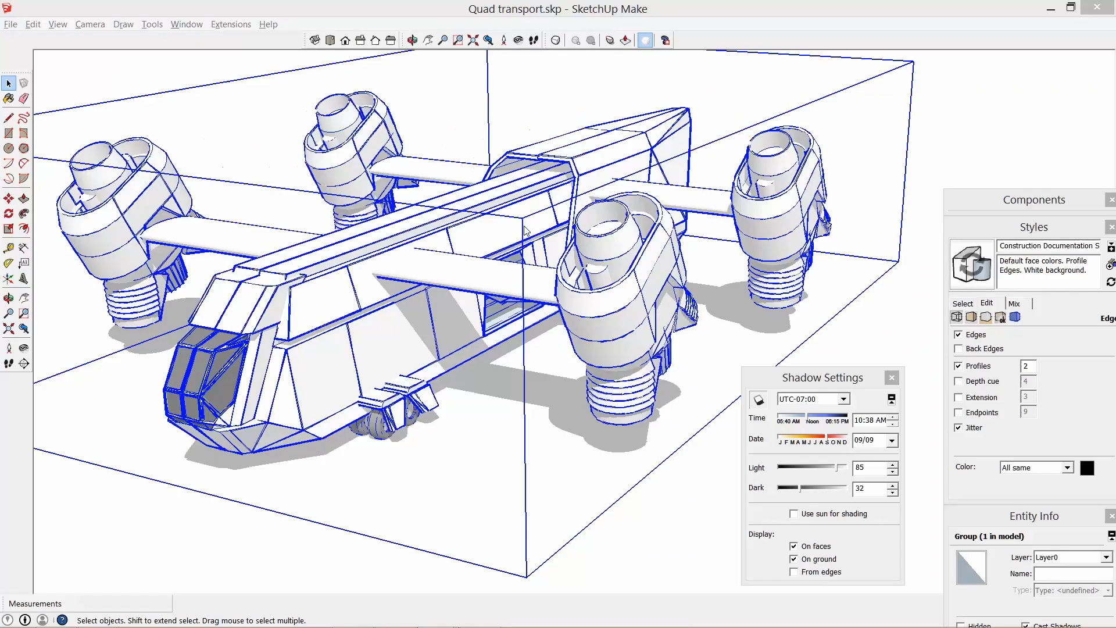
pyautogui.click(318, 340)
pyautogui.click(239, 526)
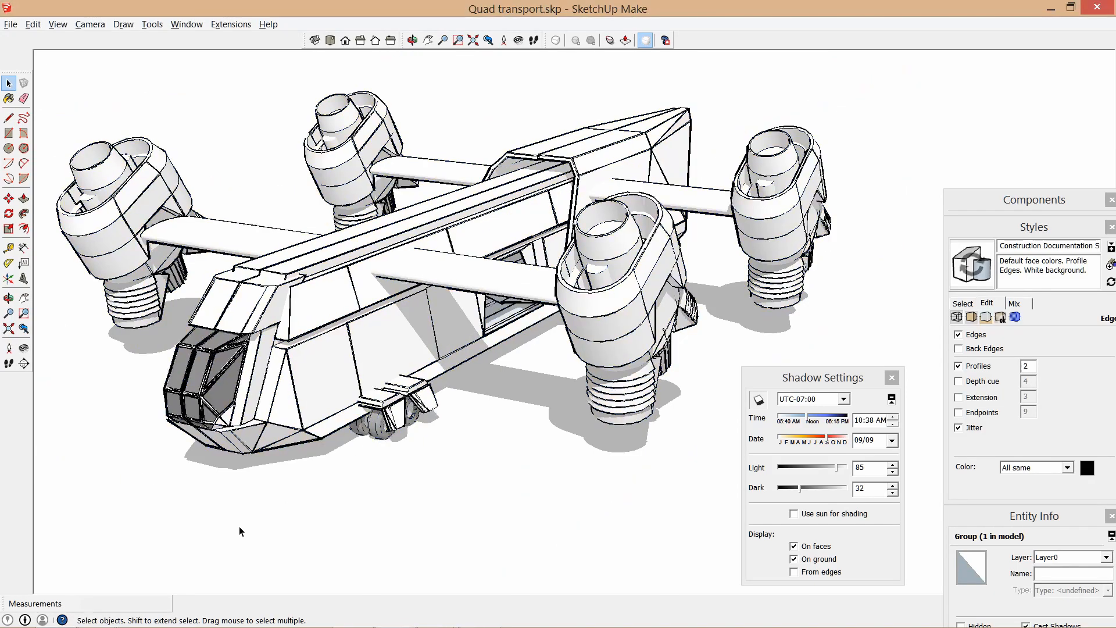
# Review the shadows from both sides of the transport and close the shadow settings.
pyautogui.moveTo(239, 526); pyautogui.dragTo(577, 402, button='middle')
pyautogui.scroll(-2, 571, 403)
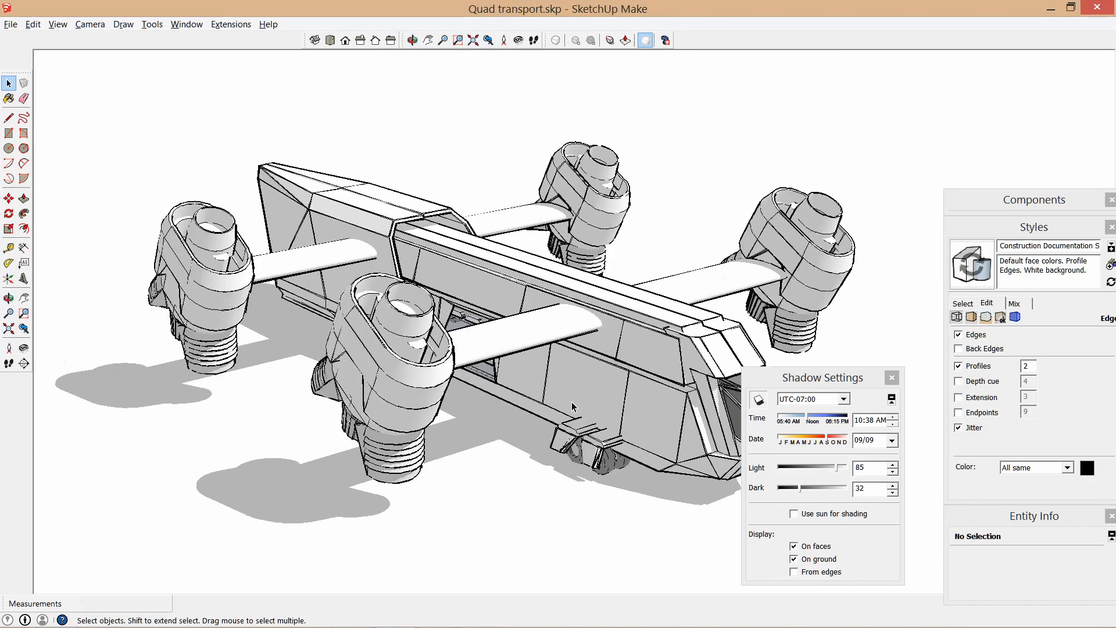
pyautogui.click(891, 378)
pyautogui.moveTo(686, 372); pyautogui.dragTo(429, 347, button='middle')
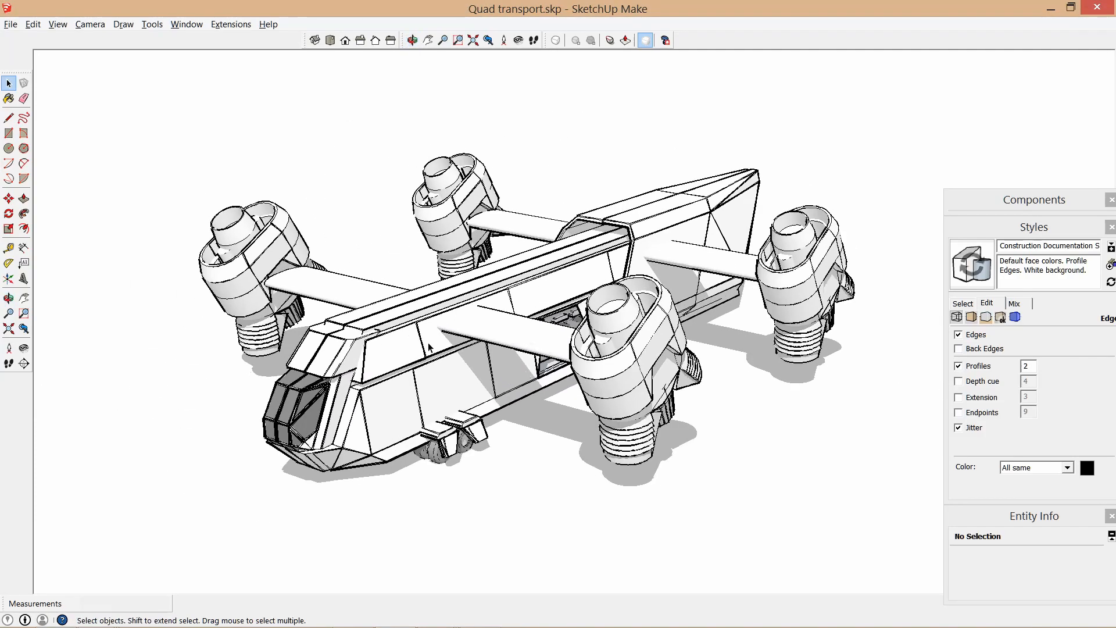
# Add a scene of the current view without saving the style changes, and recall that scene from a different viewing angle.
pyautogui.click(58, 24)
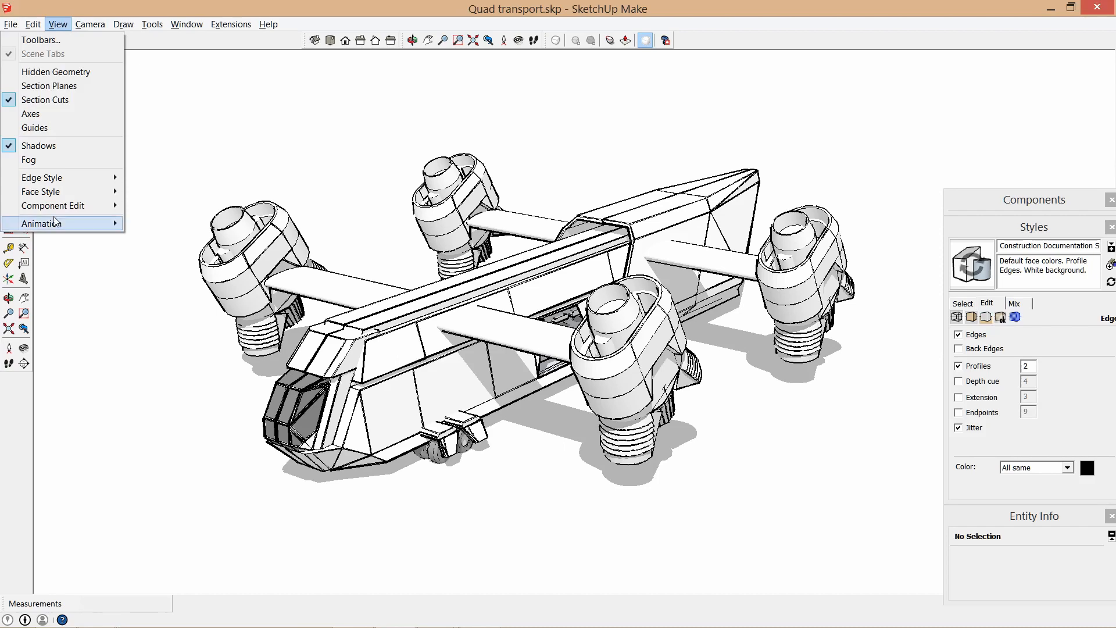
pyautogui.moveTo(56, 226)
pyautogui.click(192, 222)
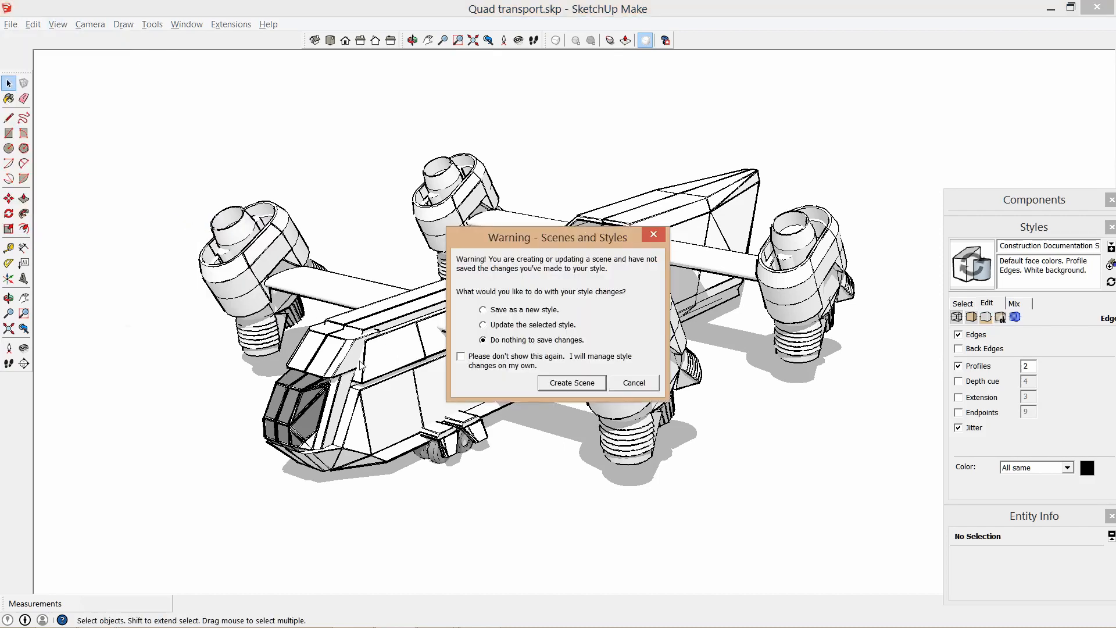
pyautogui.click(572, 383)
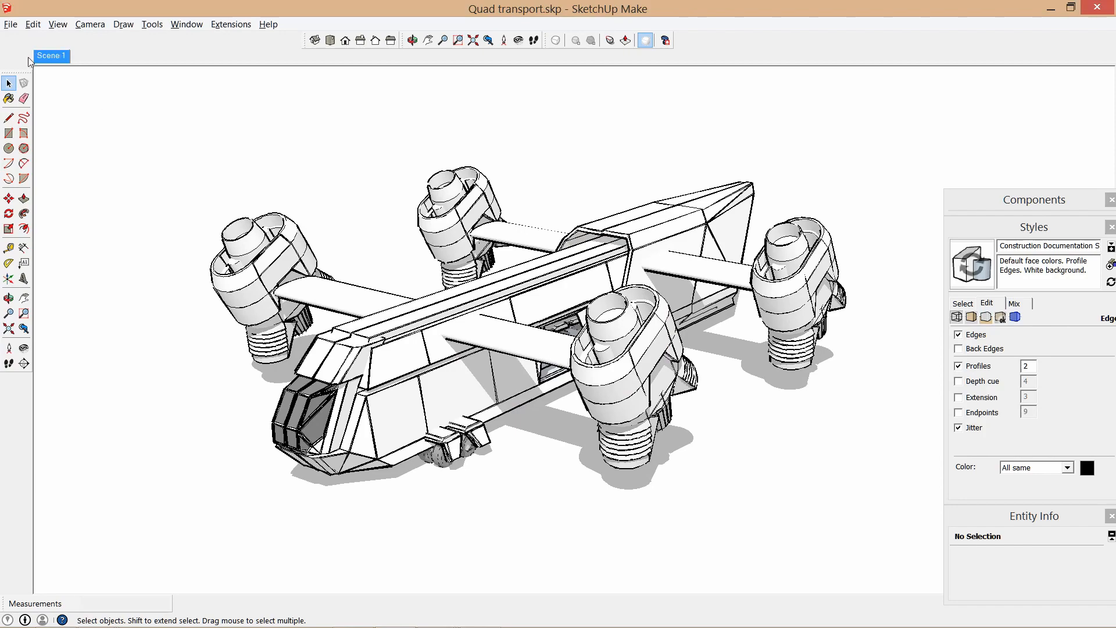
pyautogui.moveTo(500, 282); pyautogui.dragTo(185, 97, button='middle')
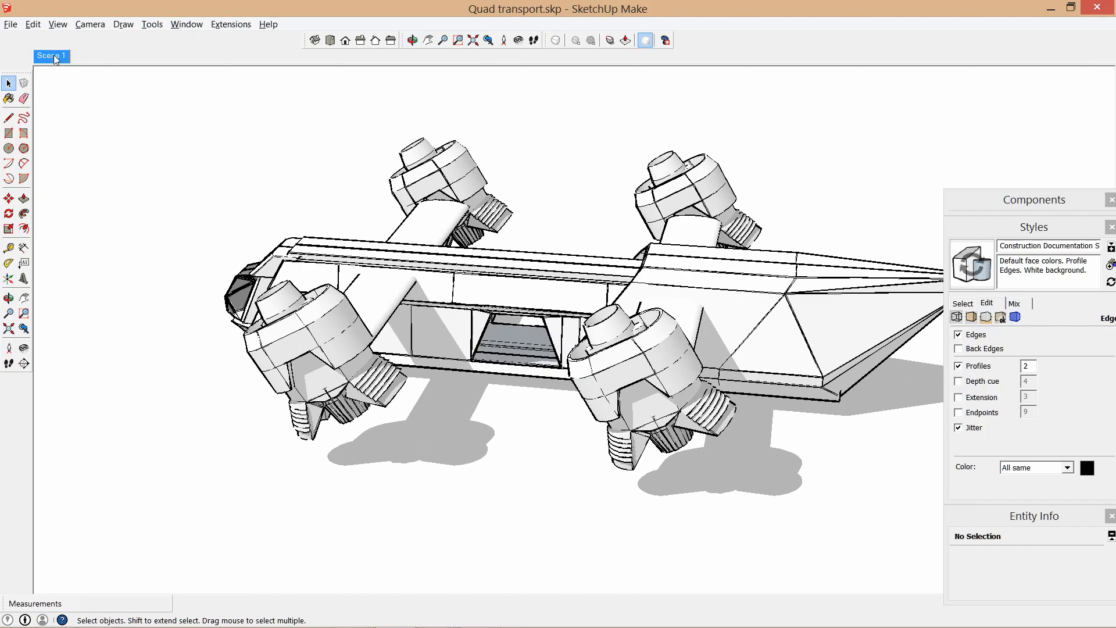
pyautogui.click(52, 56)
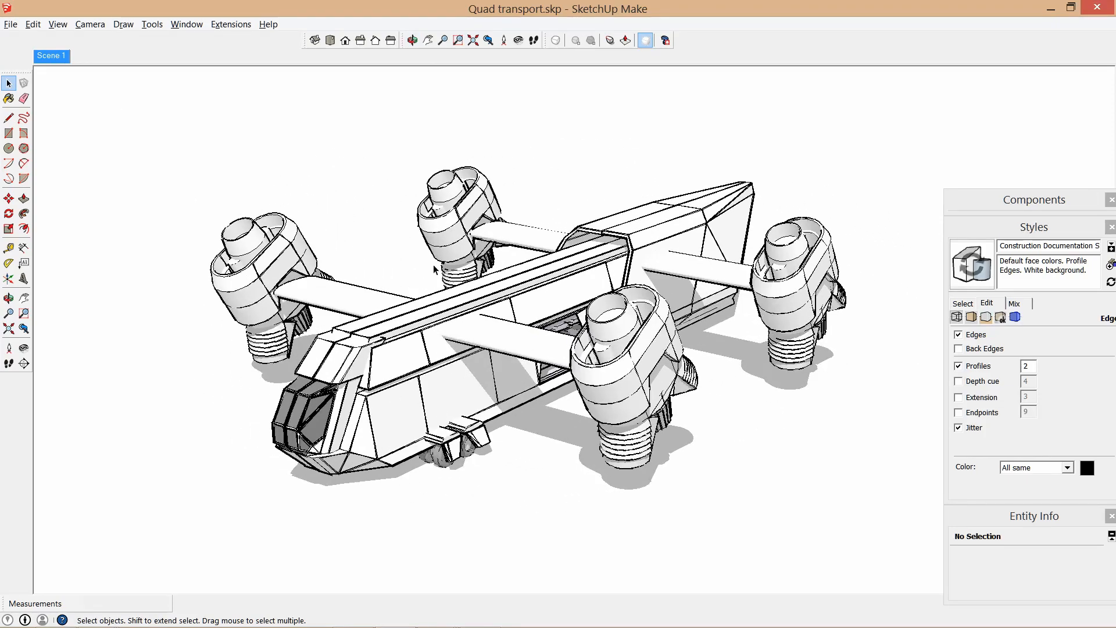
# Apply the 3D Printing Style from the Default Styles collection and view the transport from its front.
pyautogui.moveTo(433, 264); pyautogui.dragTo(706, 332, button='middle')
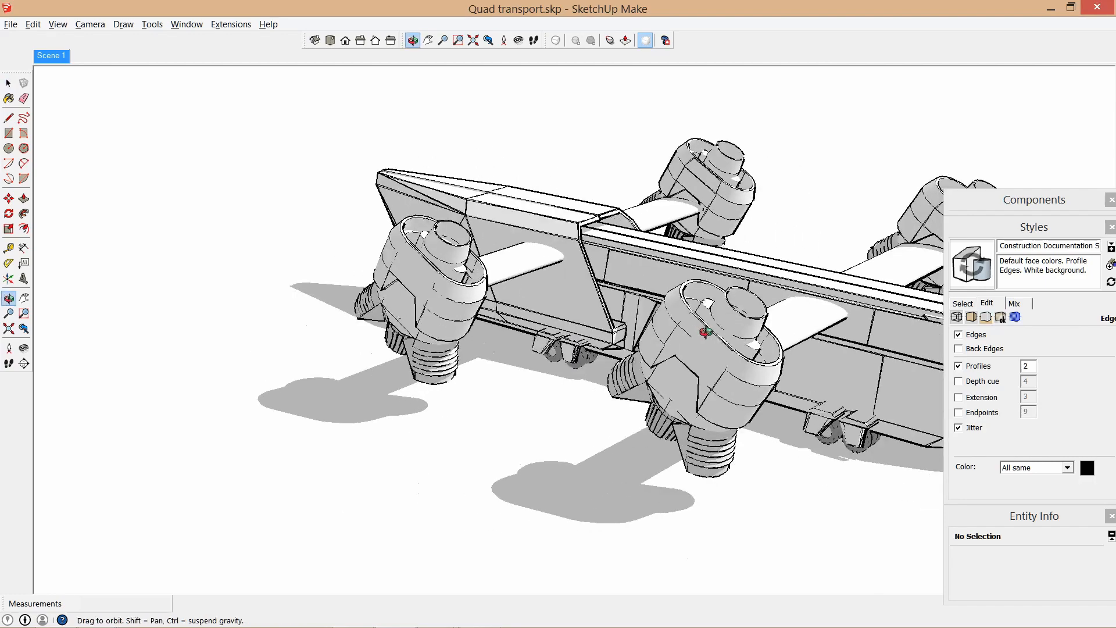
pyautogui.hotkey('shift', 'z')
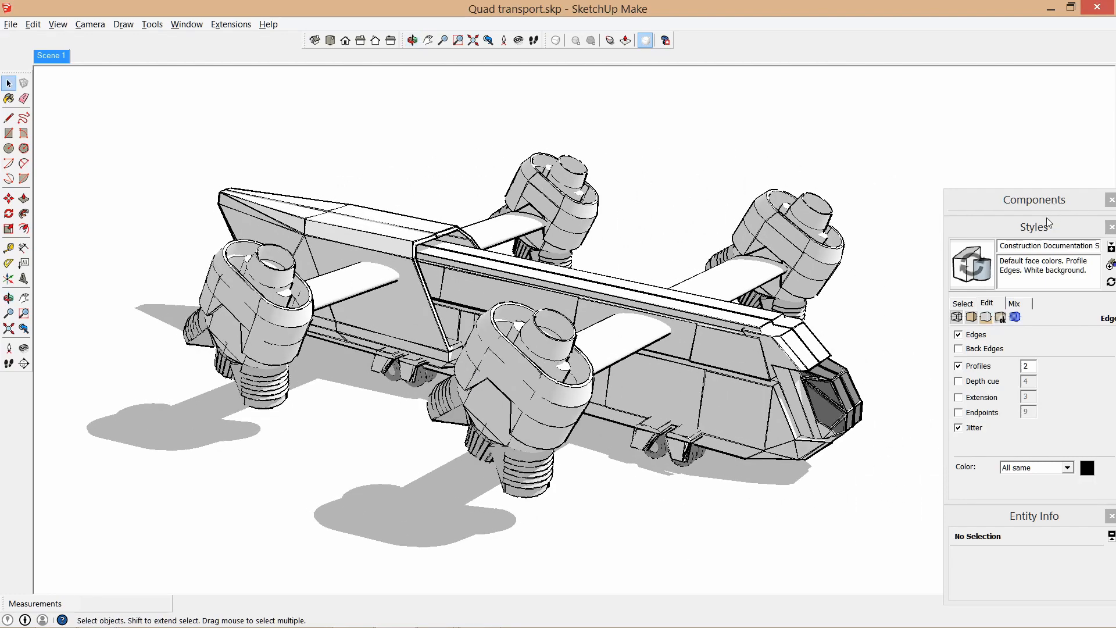
pyautogui.click(1046, 224)
pyautogui.click(1044, 228)
pyautogui.click(1043, 229)
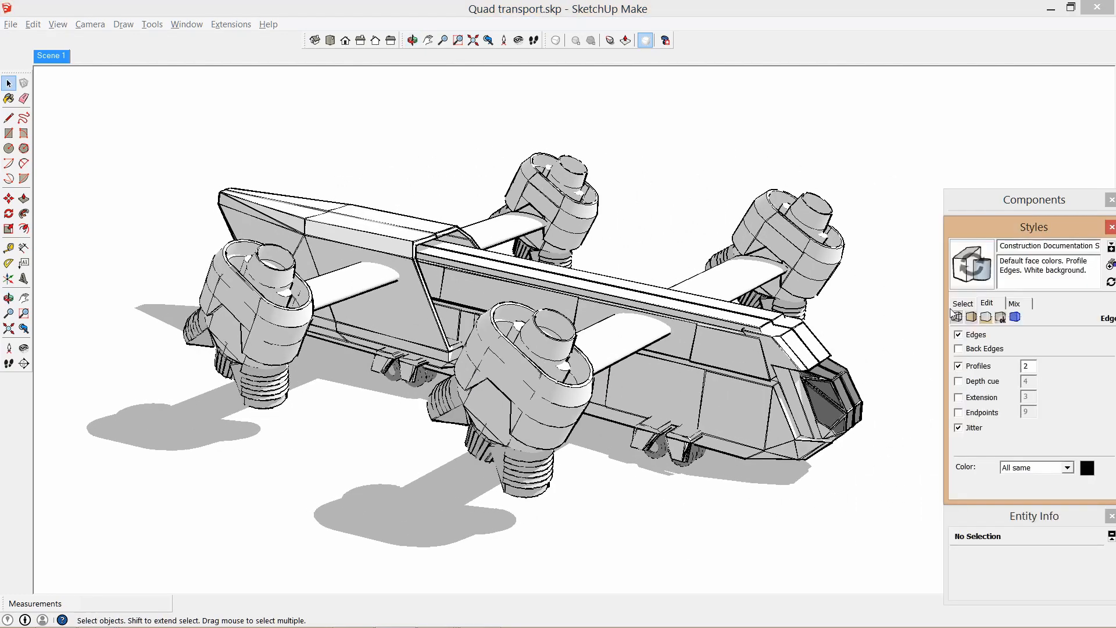
pyautogui.click(963, 303)
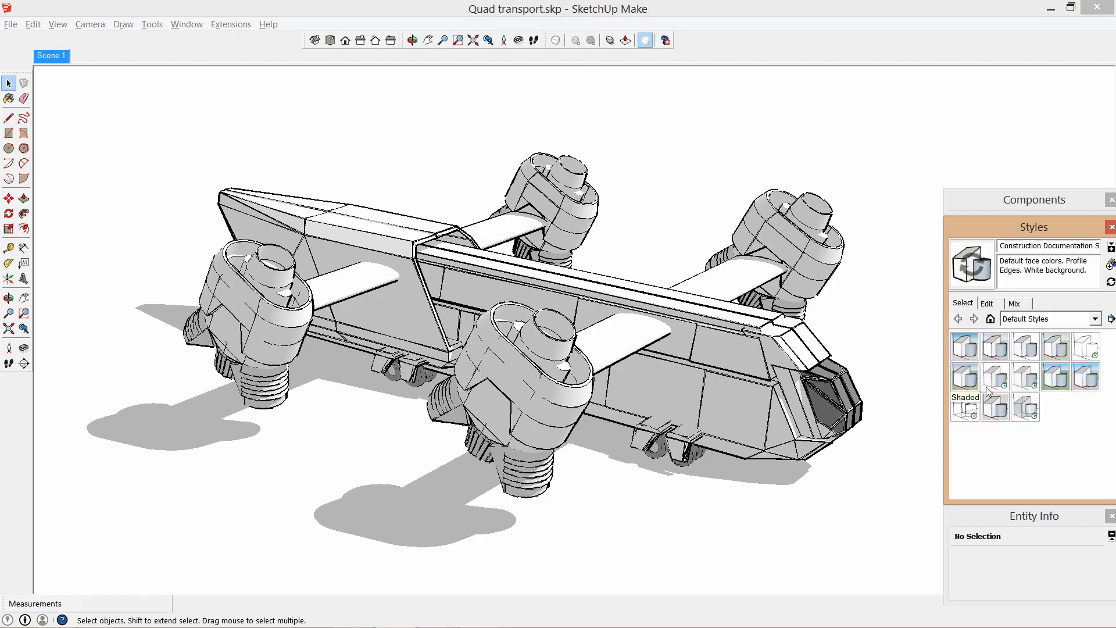
pyautogui.click(965, 348)
pyautogui.moveTo(561, 360); pyautogui.dragTo(669, 366, button='middle')
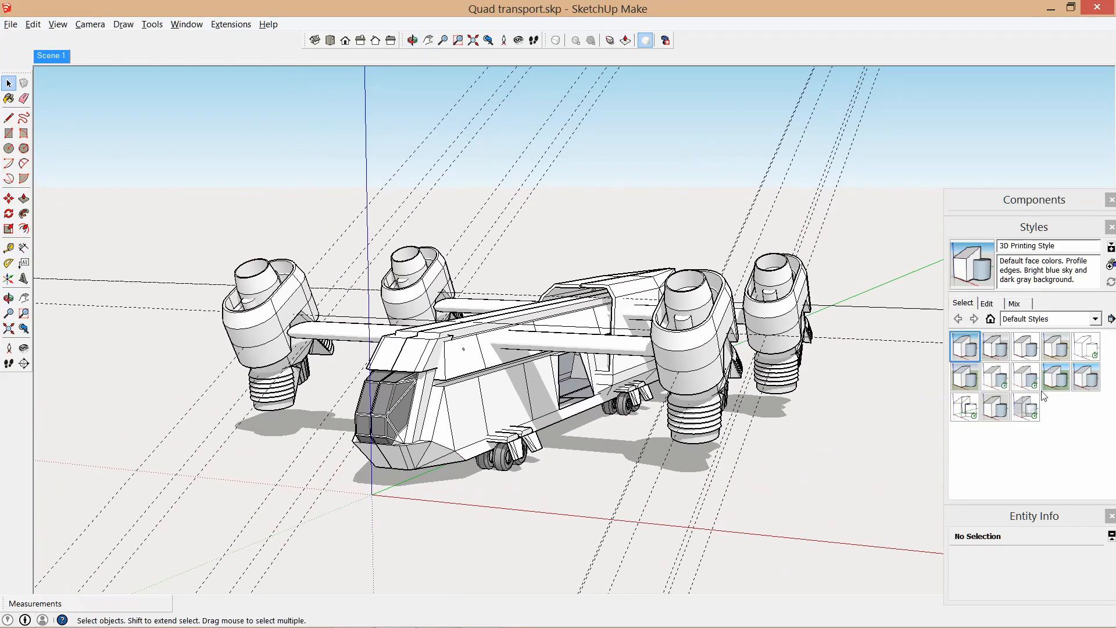
# Try the Simple Style on the transport and switch the model back to the Construction Documentation Style.
pyautogui.click(1054, 378)
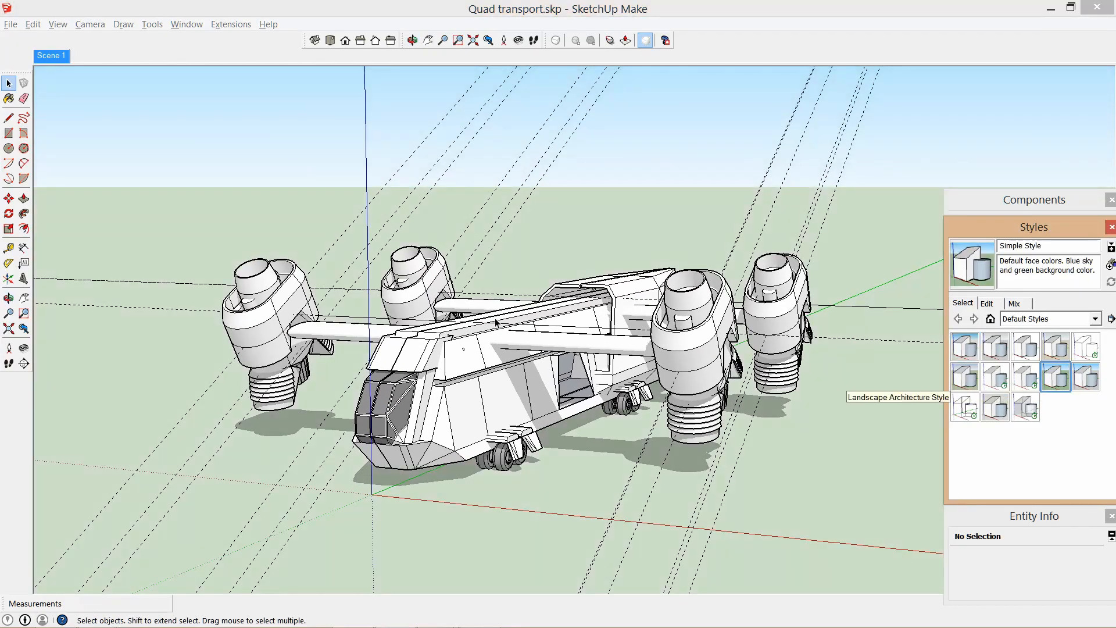
pyautogui.moveTo(496, 324); pyautogui.dragTo(553, 309, button='middle')
pyautogui.scroll(1, 369, 153)
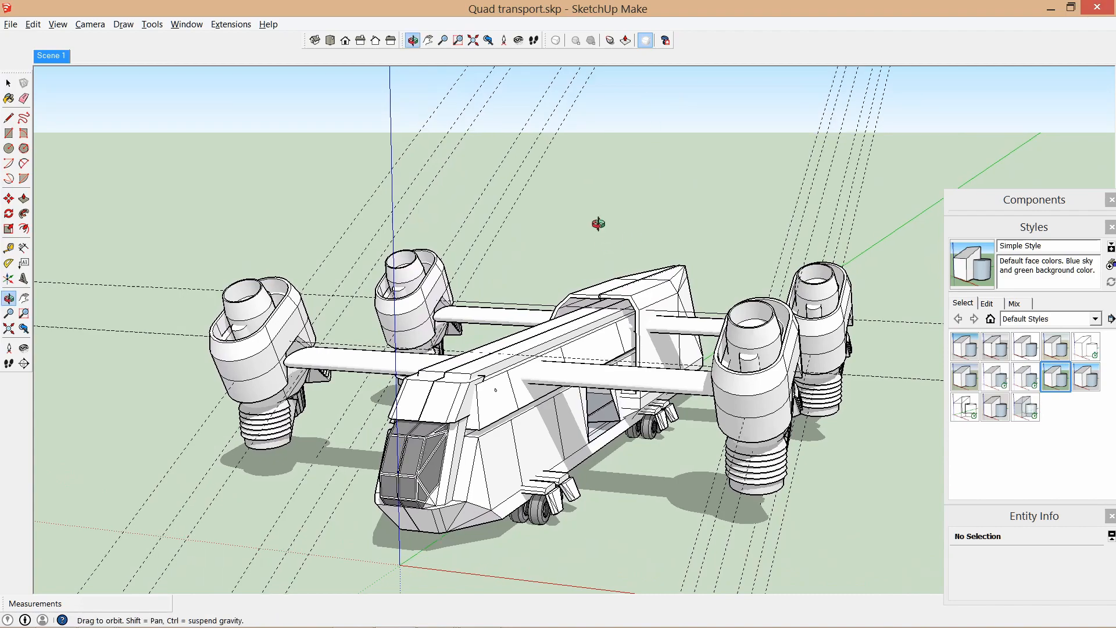
pyautogui.moveTo(595, 221)
pyautogui.mouseDown(button='middle')
pyautogui.moveTo(588, 194)
pyautogui.moveTo(598, 174)
pyautogui.moveTo(611, 228)
pyautogui.moveTo(610, 180)
pyautogui.moveTo(611, 213)
pyautogui.mouseUp(button='middle')
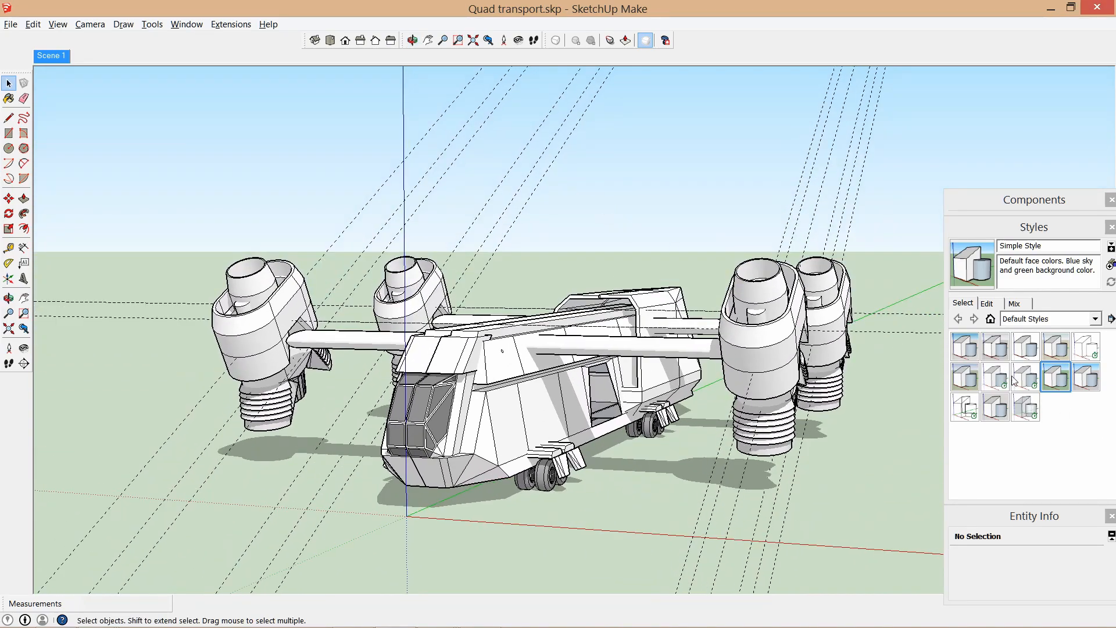
pyautogui.click(1025, 347)
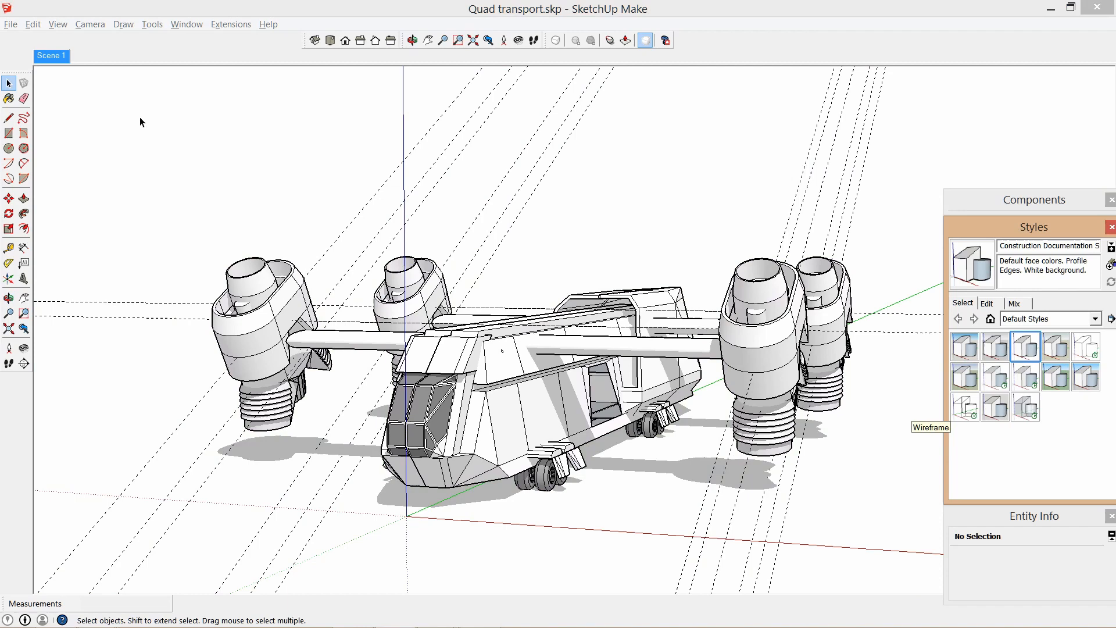
# Turn the model's shadows off and back on.
pyautogui.click(57, 23)
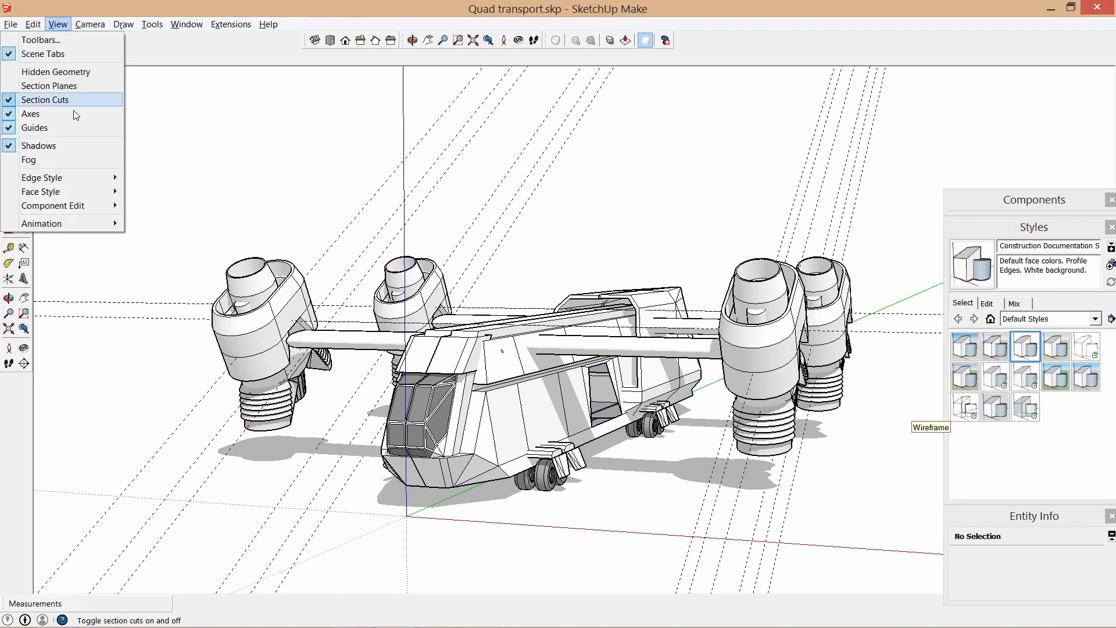
pyautogui.click(46, 146)
pyautogui.click(58, 24)
pyautogui.click(54, 149)
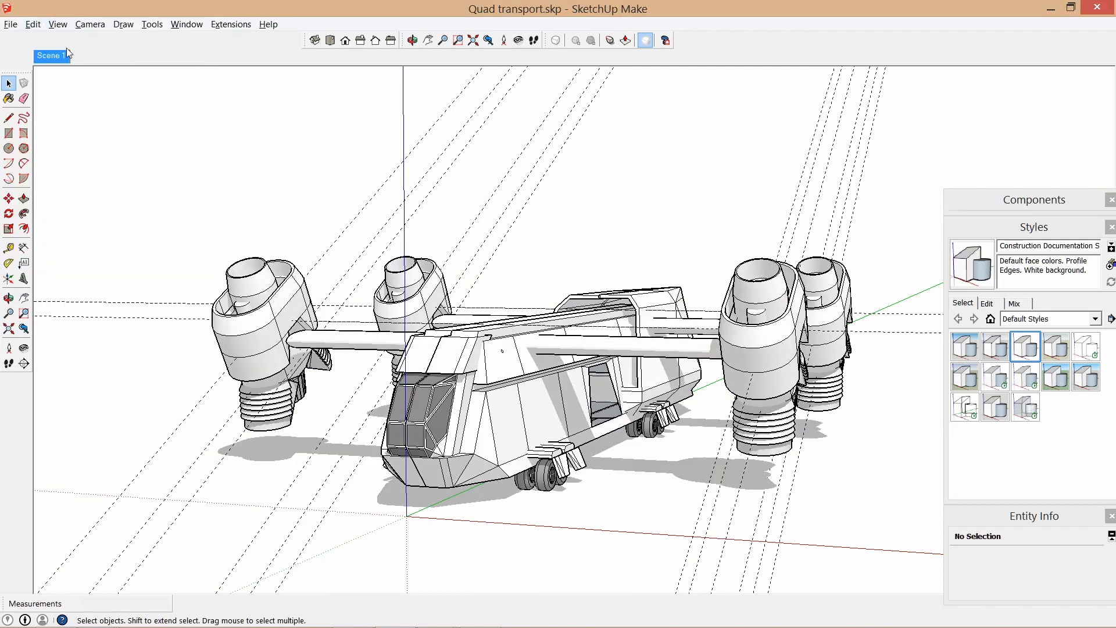
# Hide the guides and the axes in the model.
pyautogui.click(57, 24)
pyautogui.press('Escape')
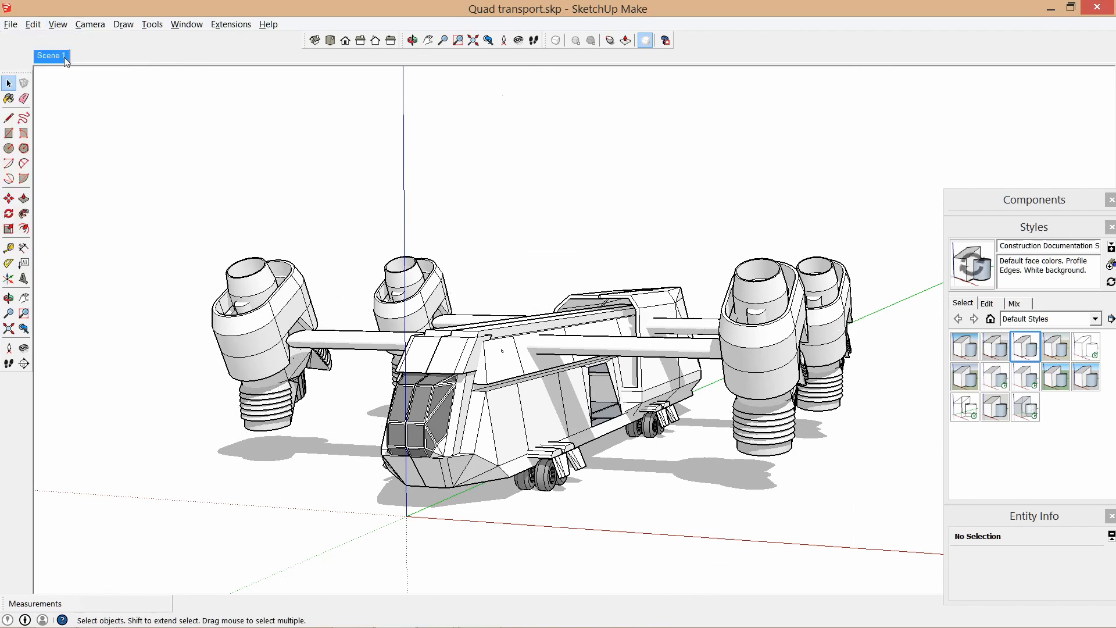
pyautogui.click(57, 23)
pyautogui.click(47, 114)
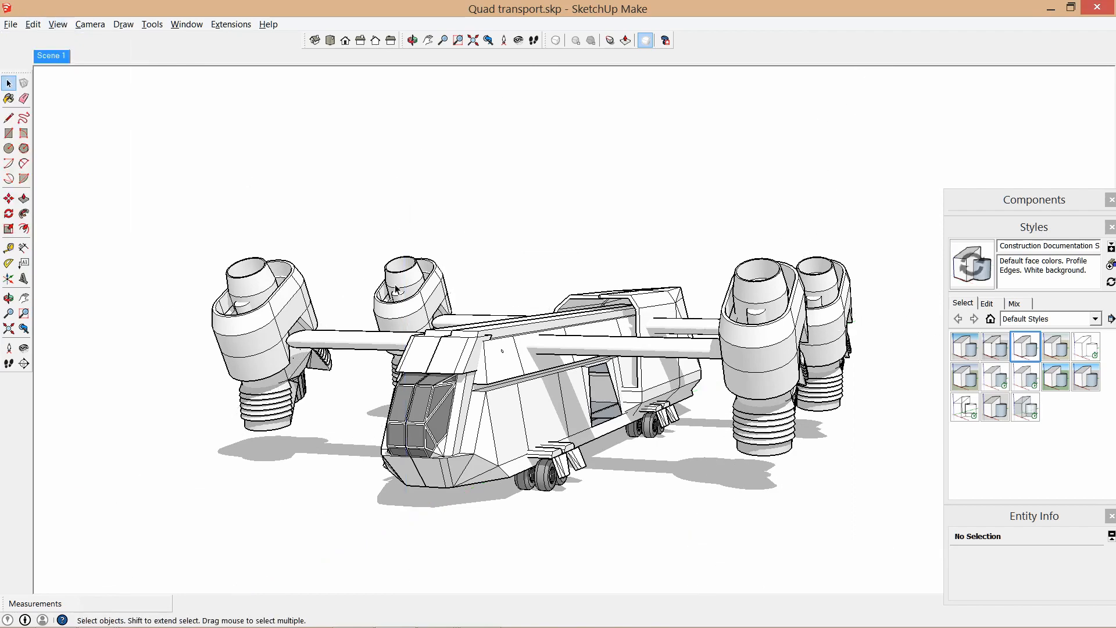
# Frame the whole transport in the Scene 1 view, capture it with the Snipping Tool, and minimize the captured image.
pyautogui.moveTo(507, 299); pyautogui.dragTo(486, 343, button='middle')
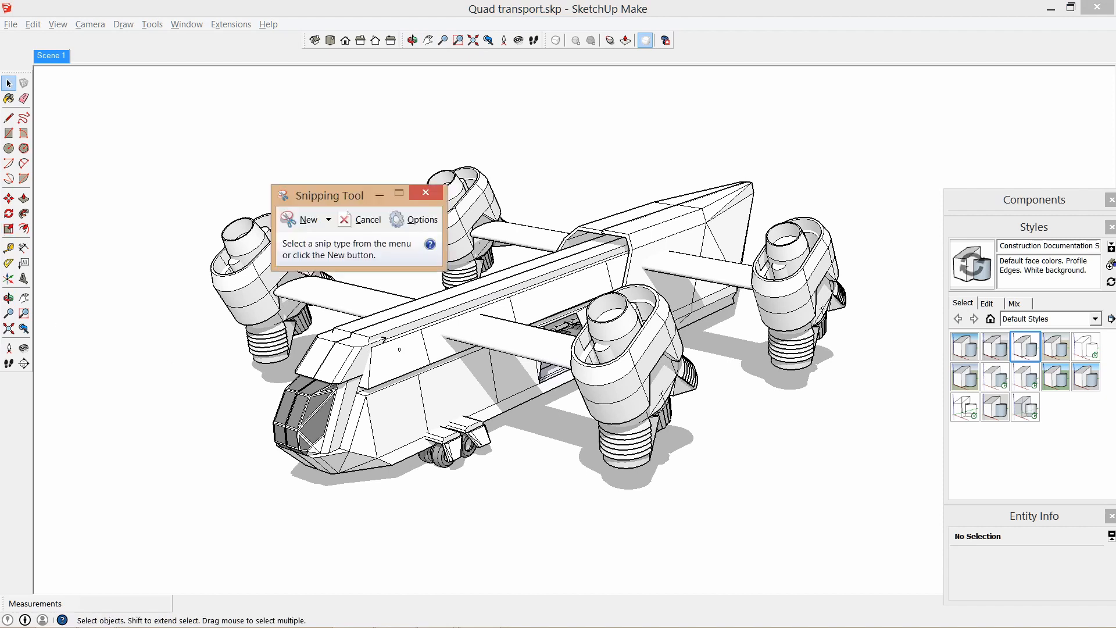
pyautogui.moveTo(341, 198); pyautogui.dragTo(919, 83)
pyautogui.click(907, 111)
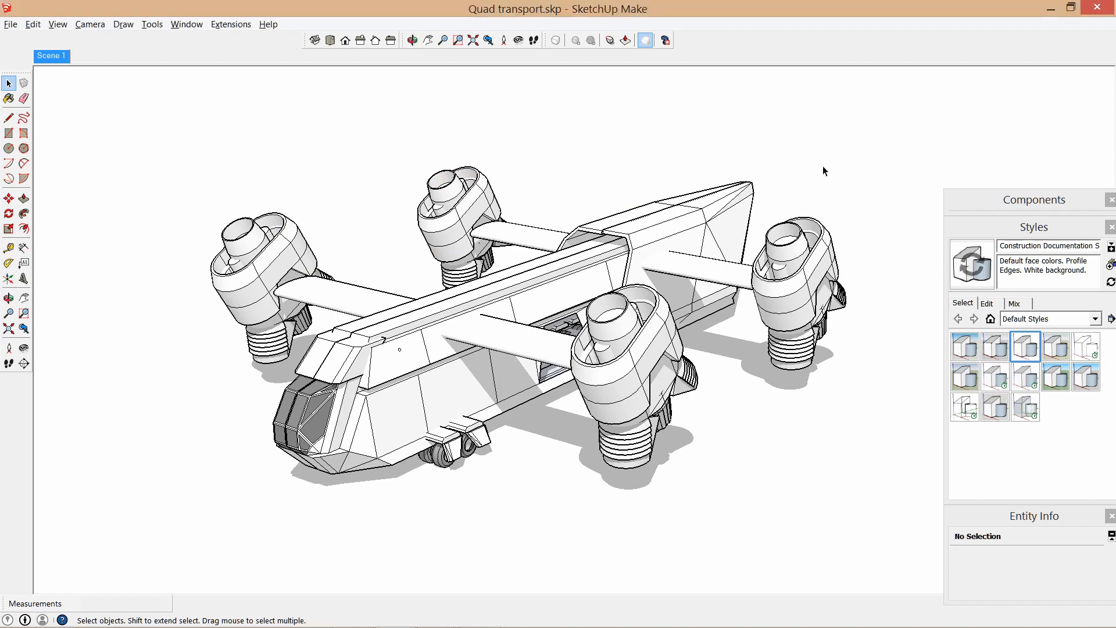
pyautogui.moveTo(143, 114); pyautogui.dragTo(951, 523)
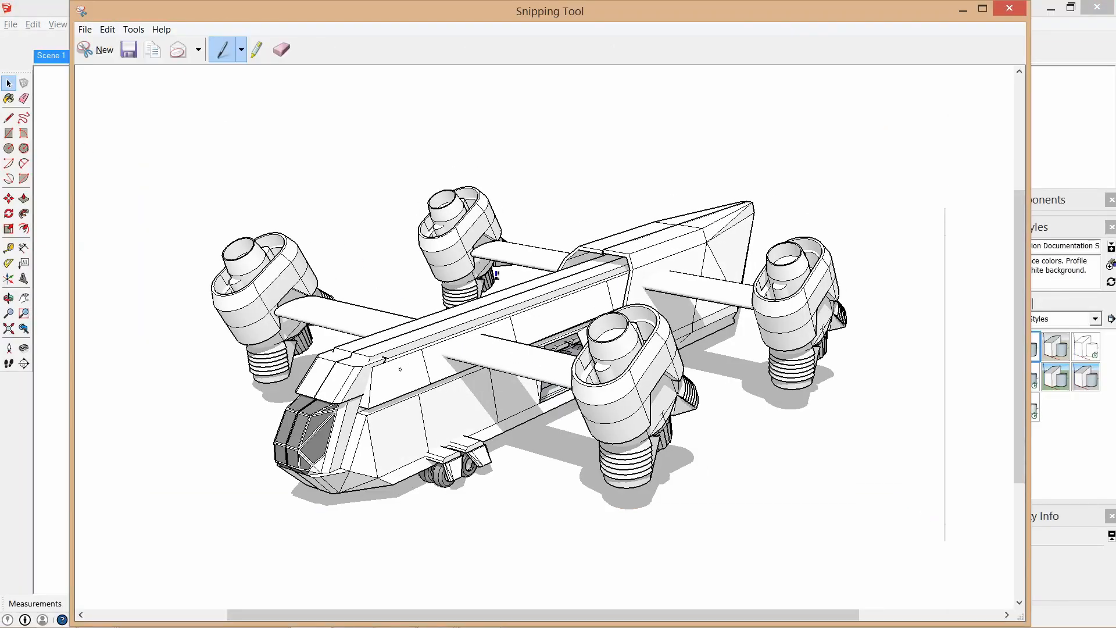
pyautogui.click(964, 13)
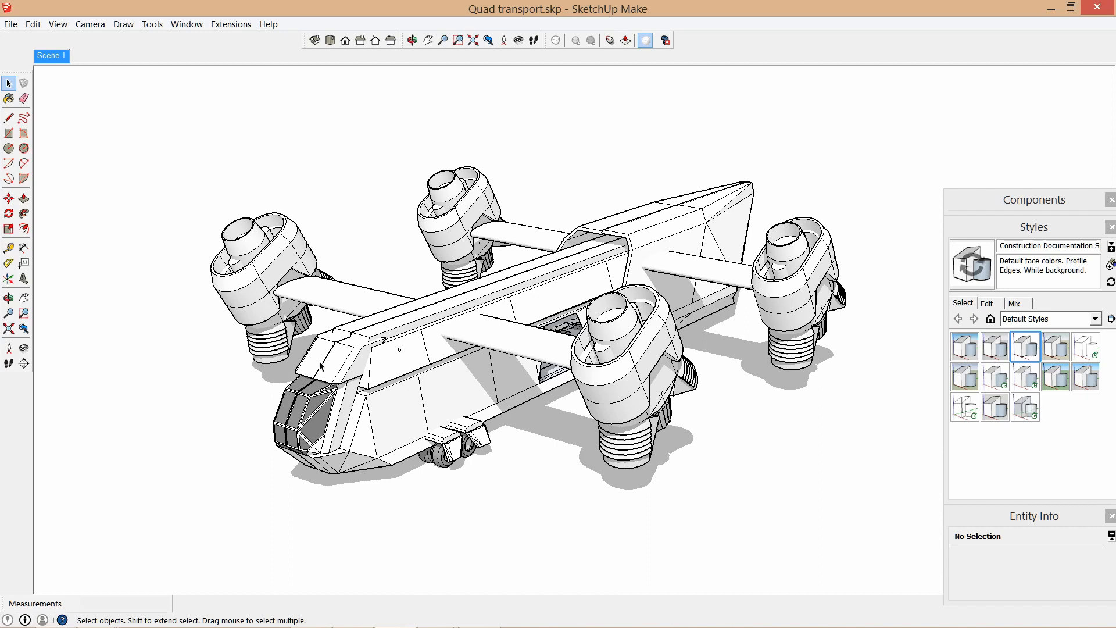
# Examine the transport from both sides of its nose in the Construction Documentation Style.
pyautogui.moveTo(322, 366); pyautogui.dragTo(455, 345, button='middle')
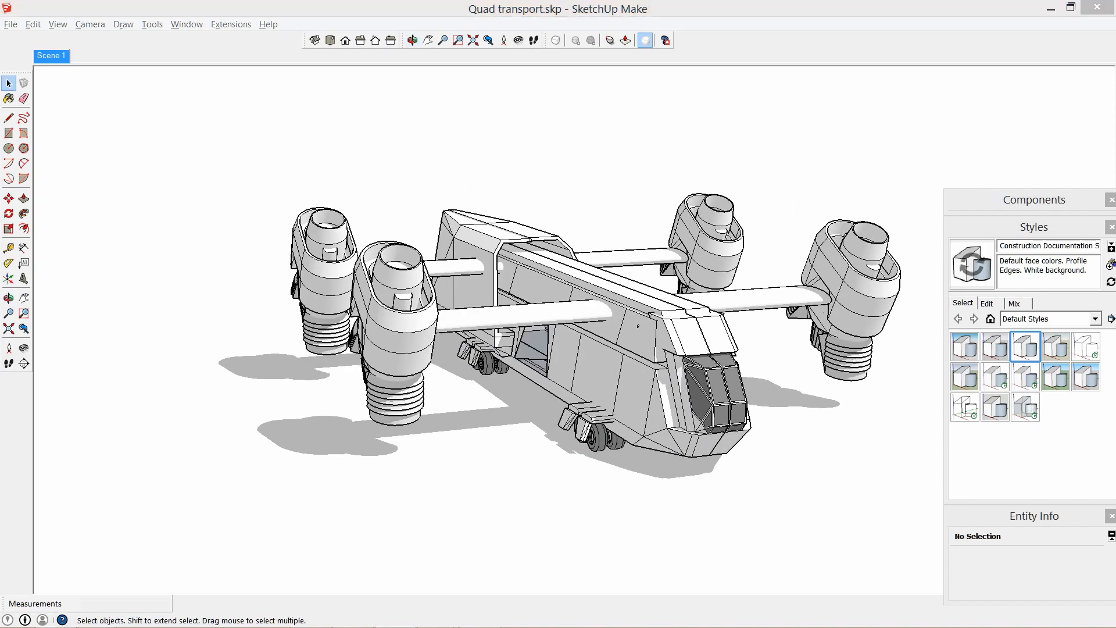
pyautogui.moveTo(279, 334)
pyautogui.mouseDown(button='middle')
pyautogui.moveTo(752, 343)
pyautogui.moveTo(382, 354)
pyautogui.moveTo(481, 354)
pyautogui.mouseUp(button='middle')
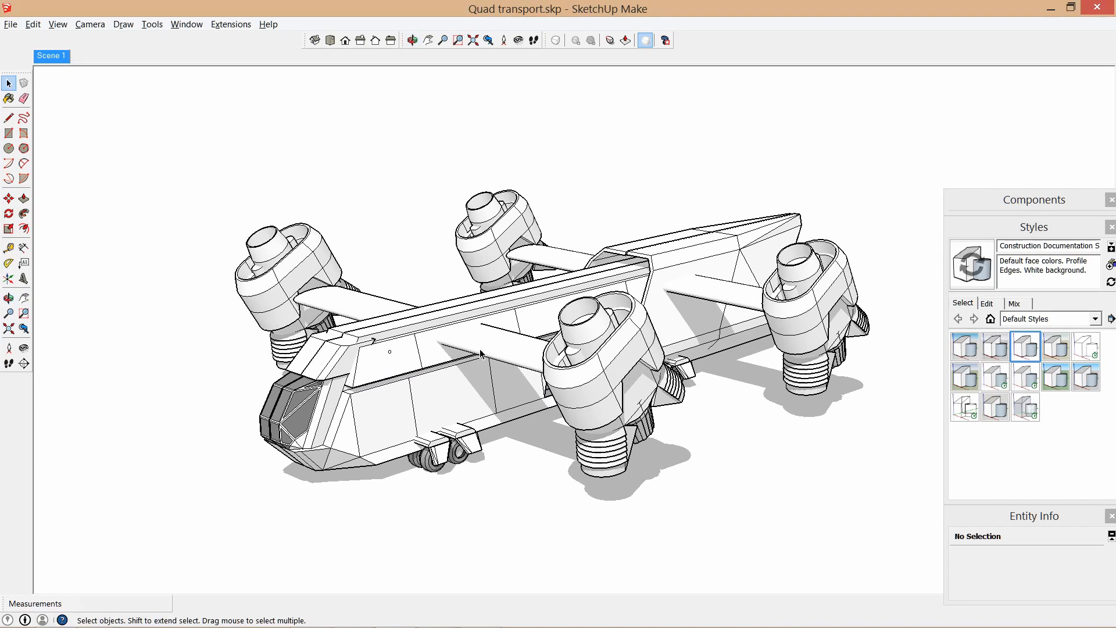
pyautogui.scroll(2, 481, 353)
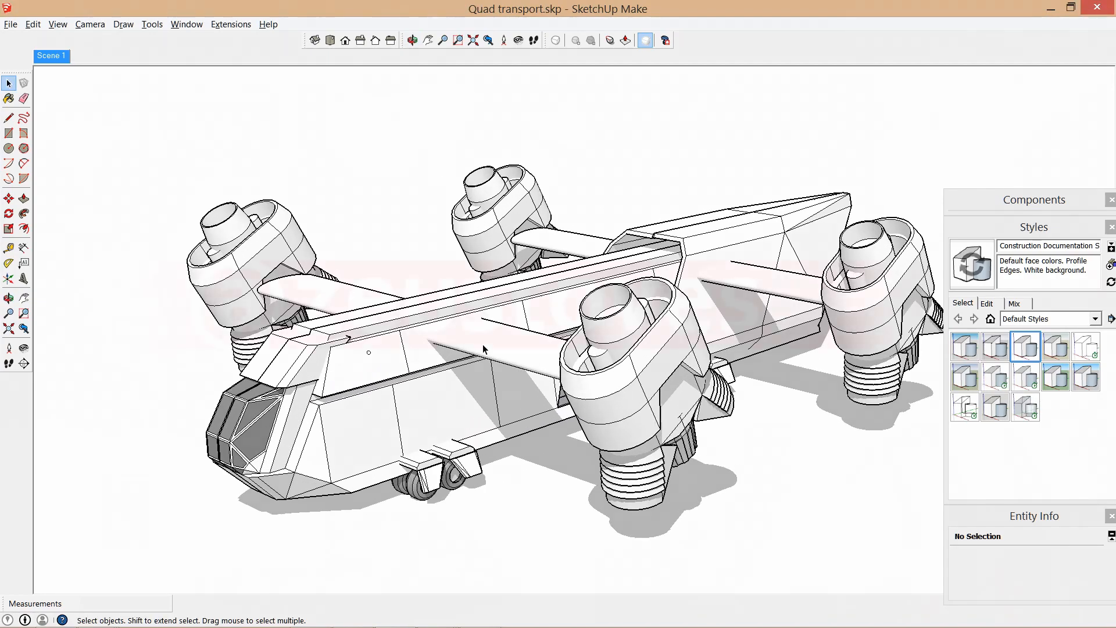